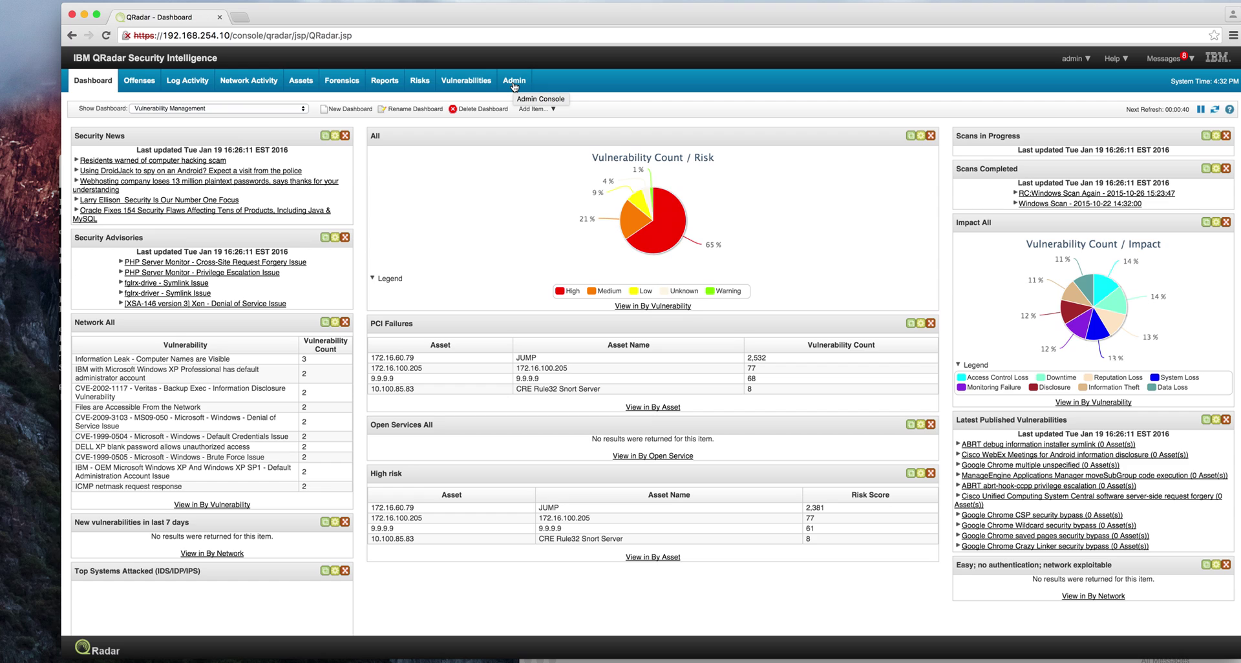
left_click(514, 82)
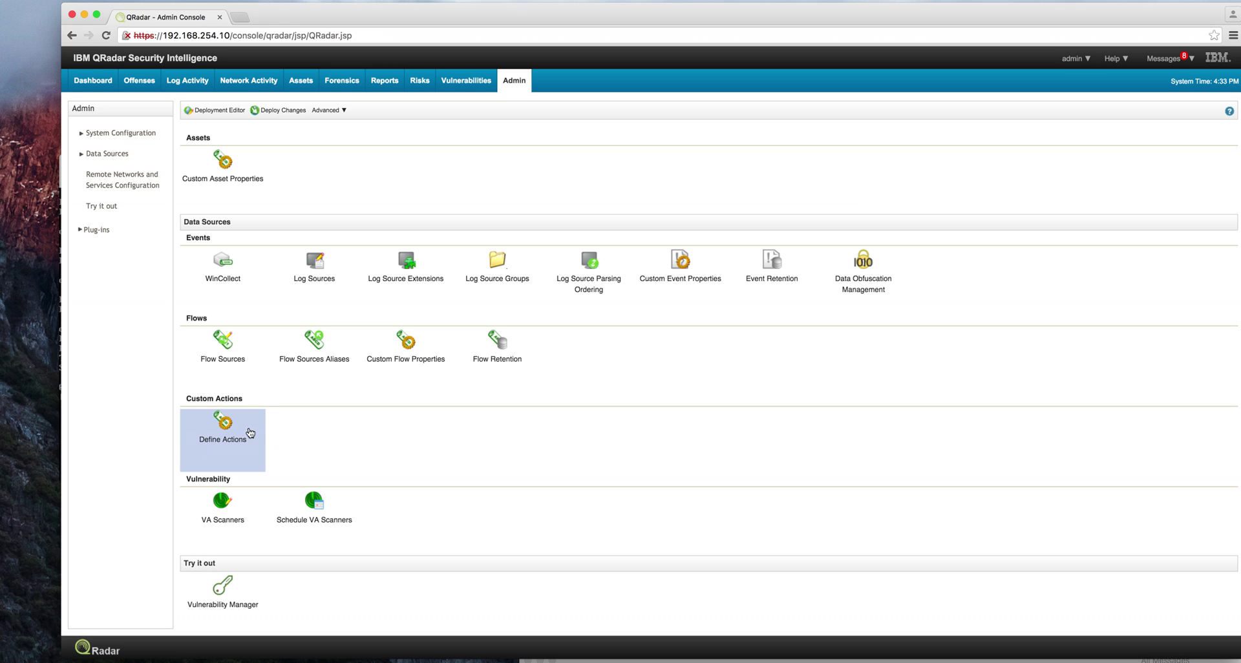
left_click(223, 435)
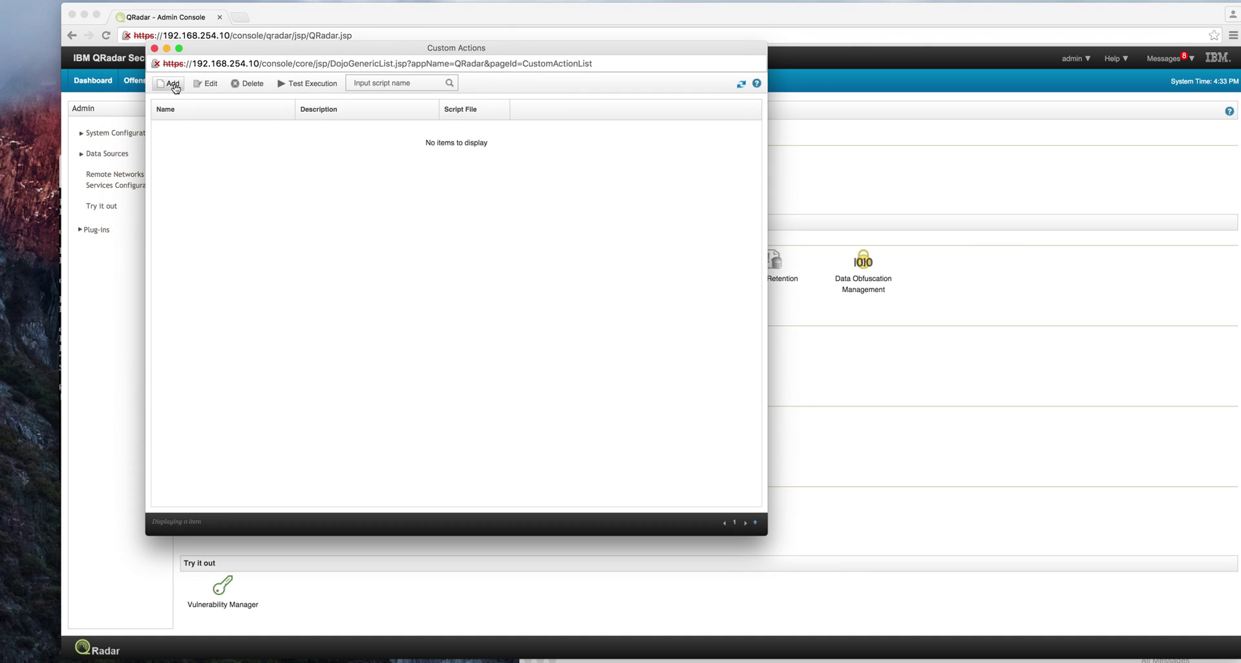
left_click(173, 83)
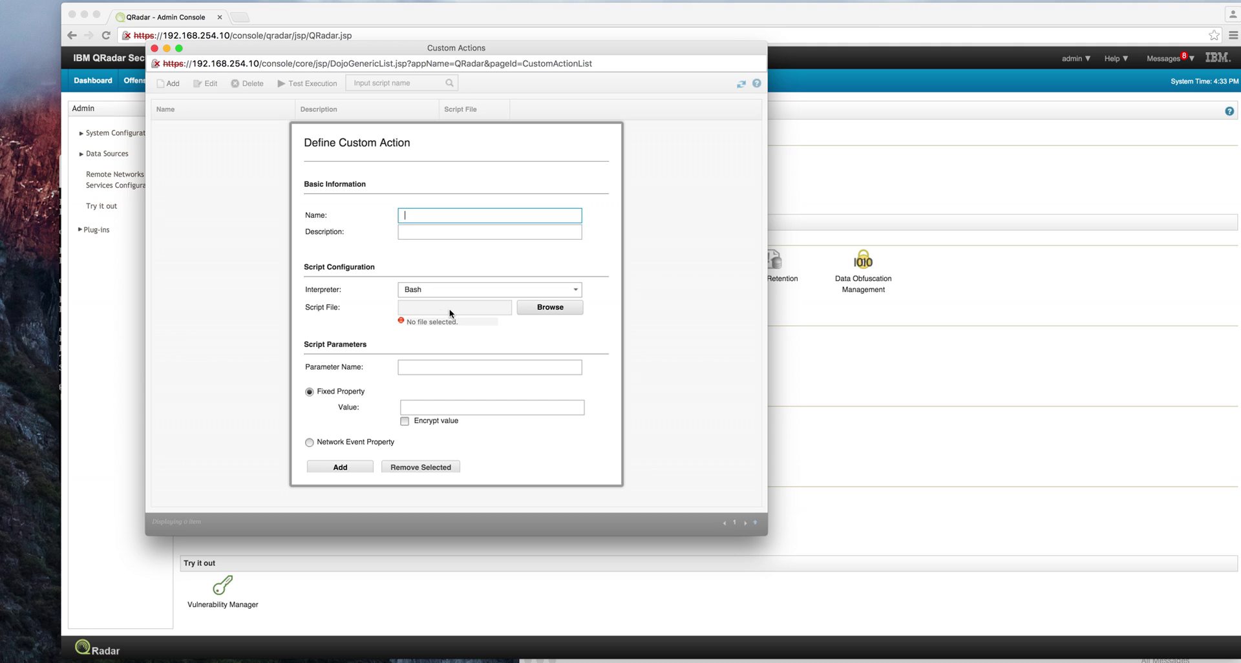
left_click(575, 292)
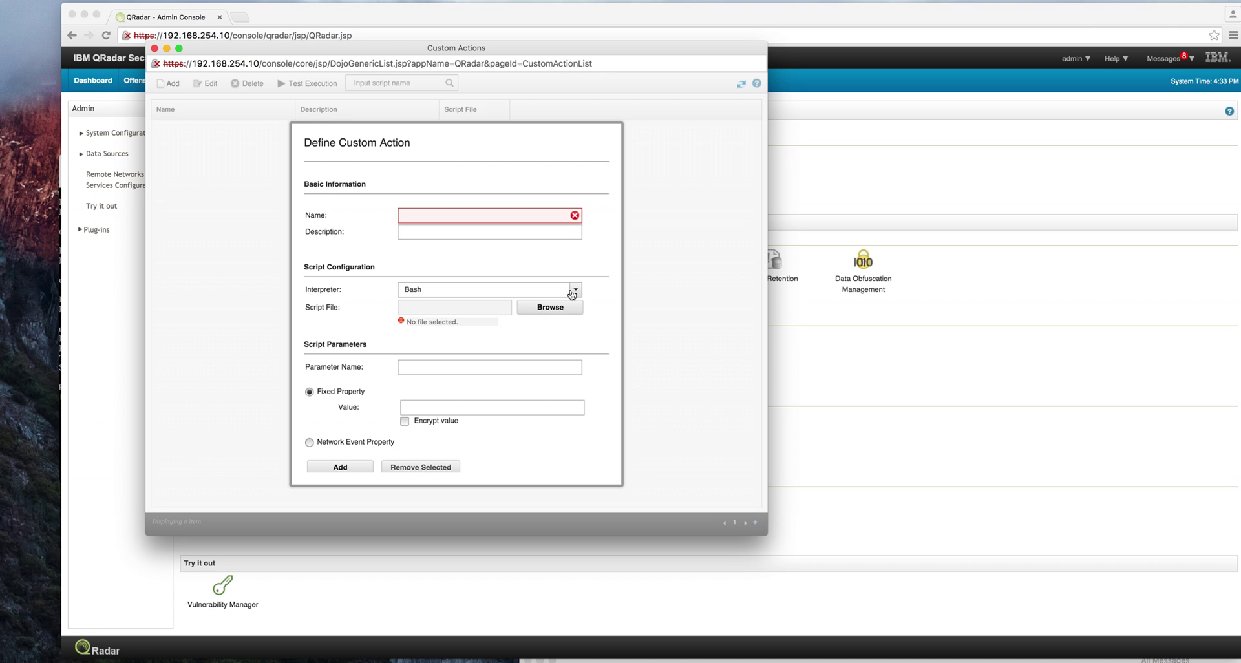
left_click(572, 294)
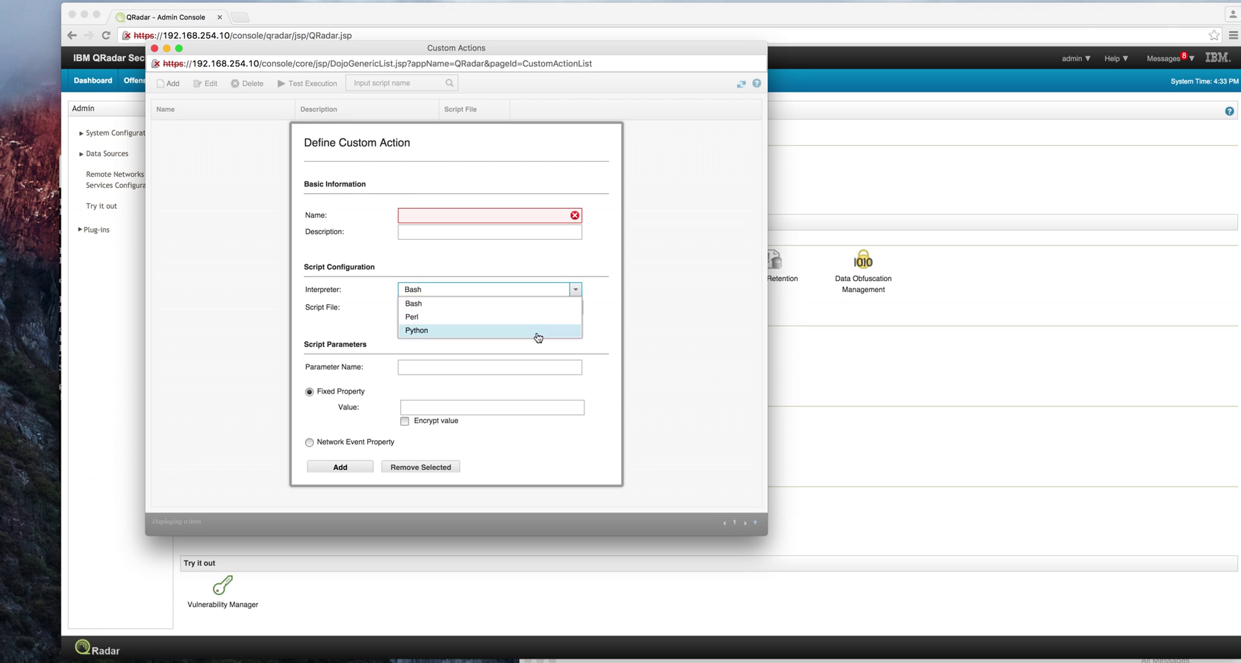
left_click(462, 368)
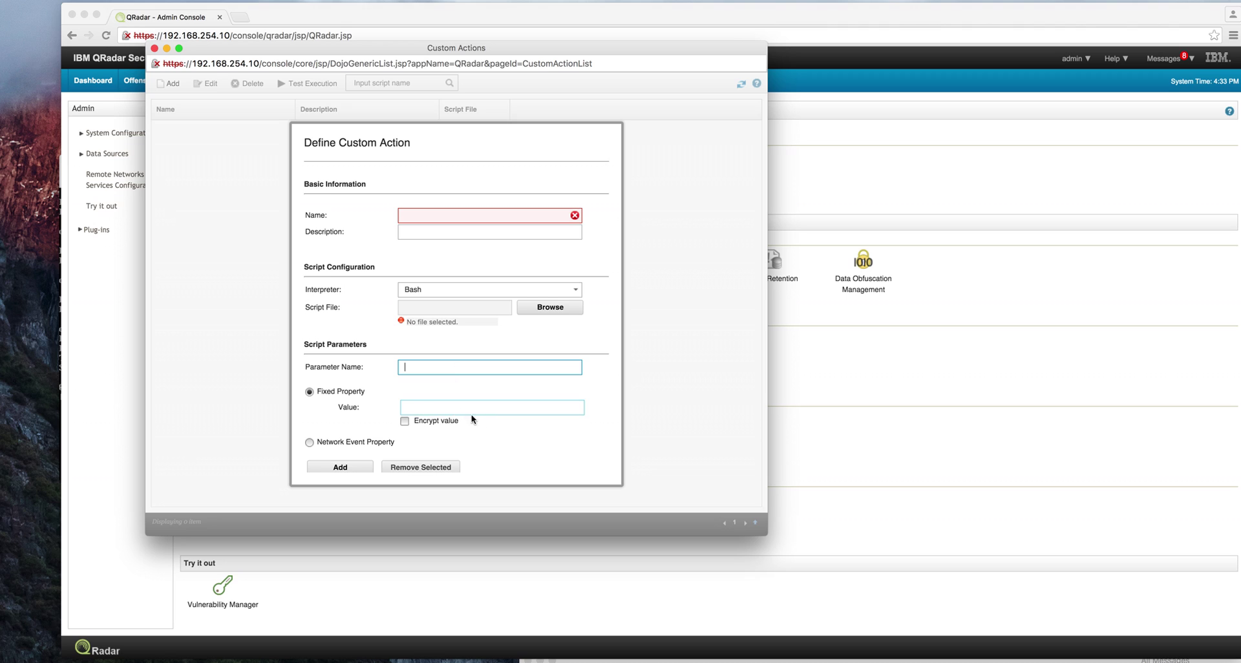
left_click(309, 443)
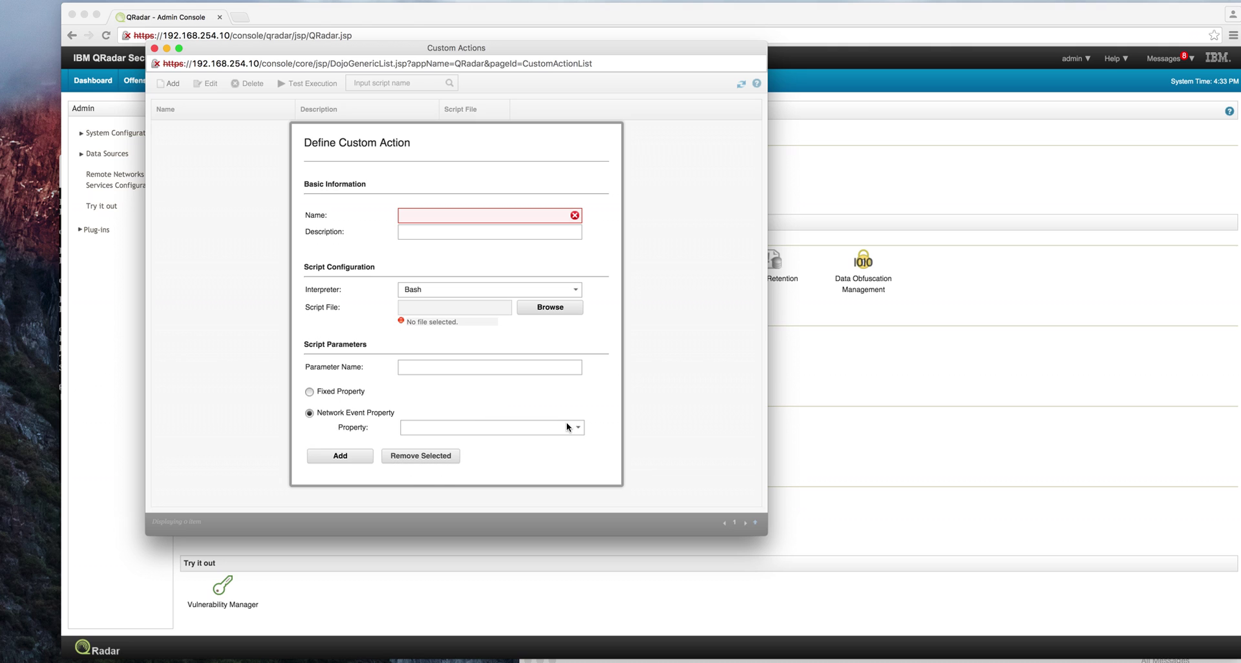
left_click(569, 427)
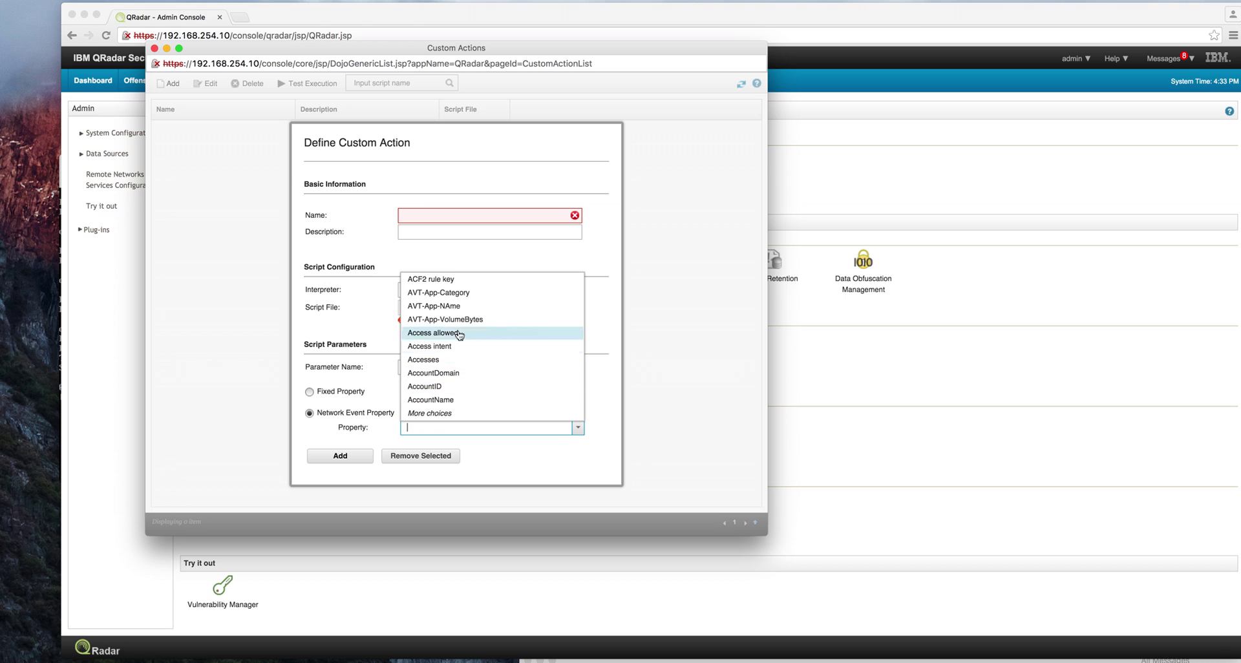
left_click(153, 48)
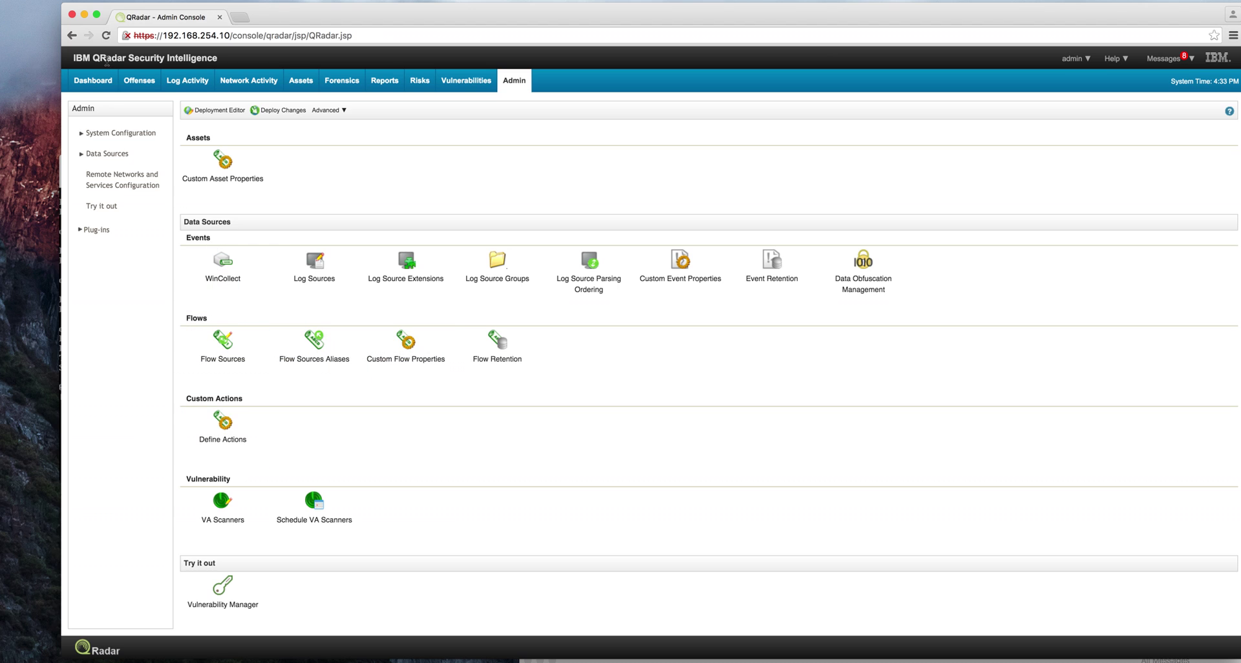
- Create a new event rule named 'test' from the Offenses rules list
left_click(141, 81)
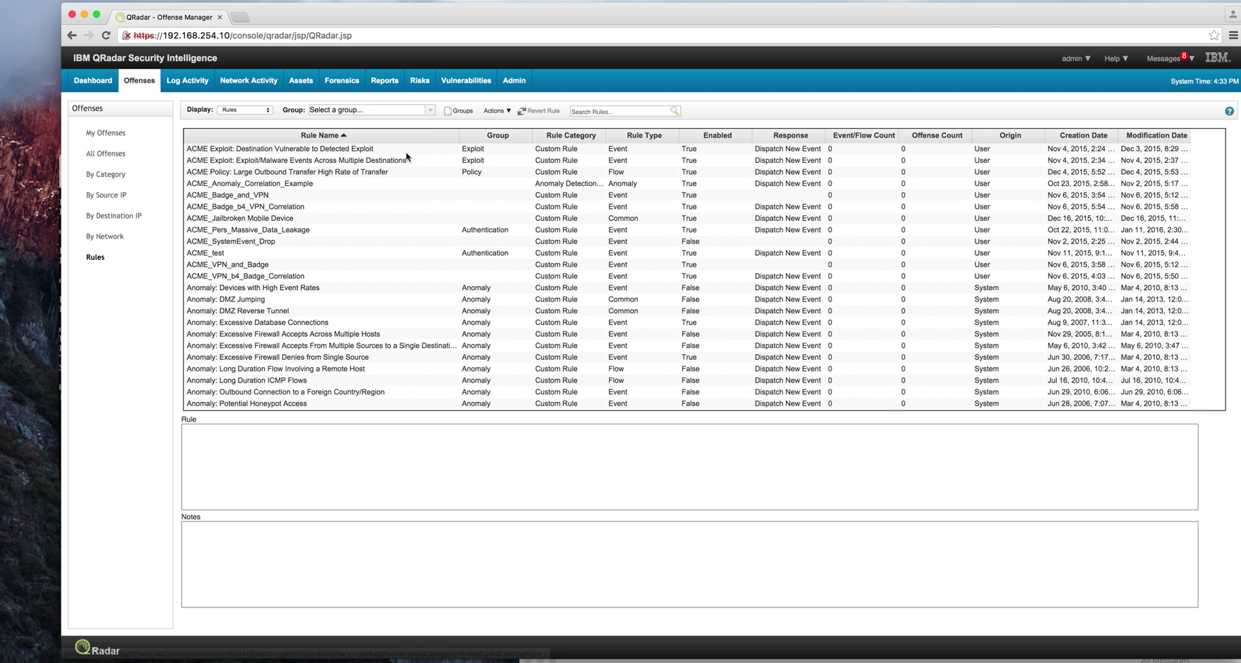
left_click(497, 111)
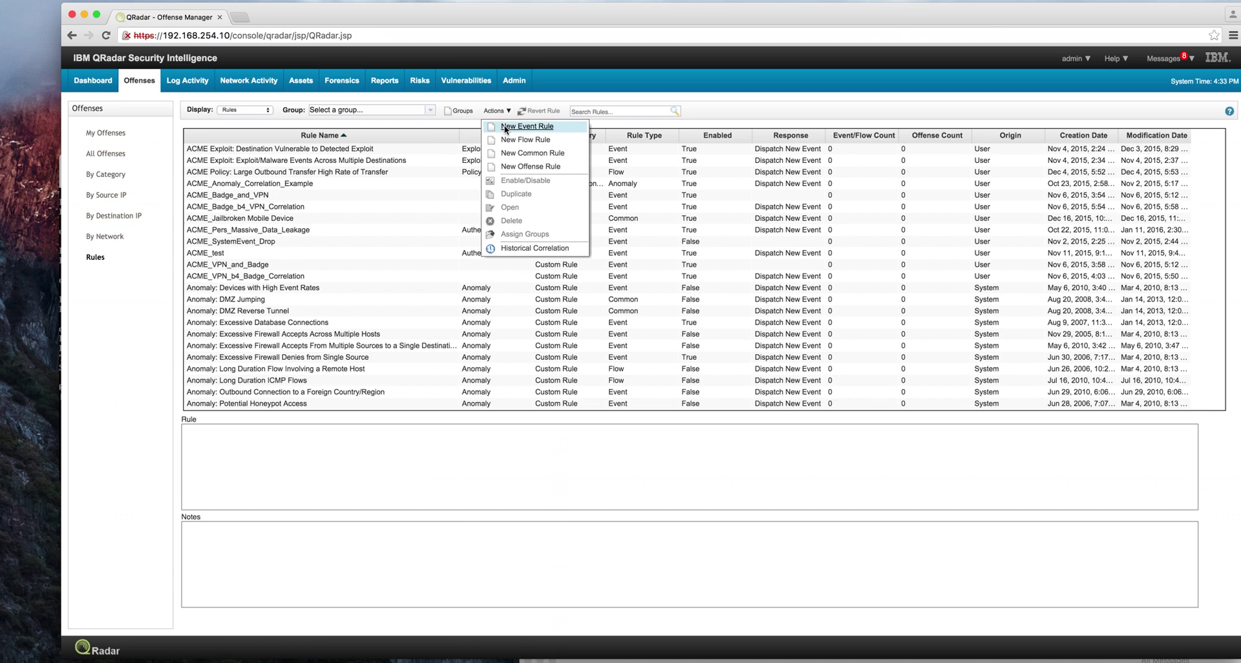
left_click(505, 127)
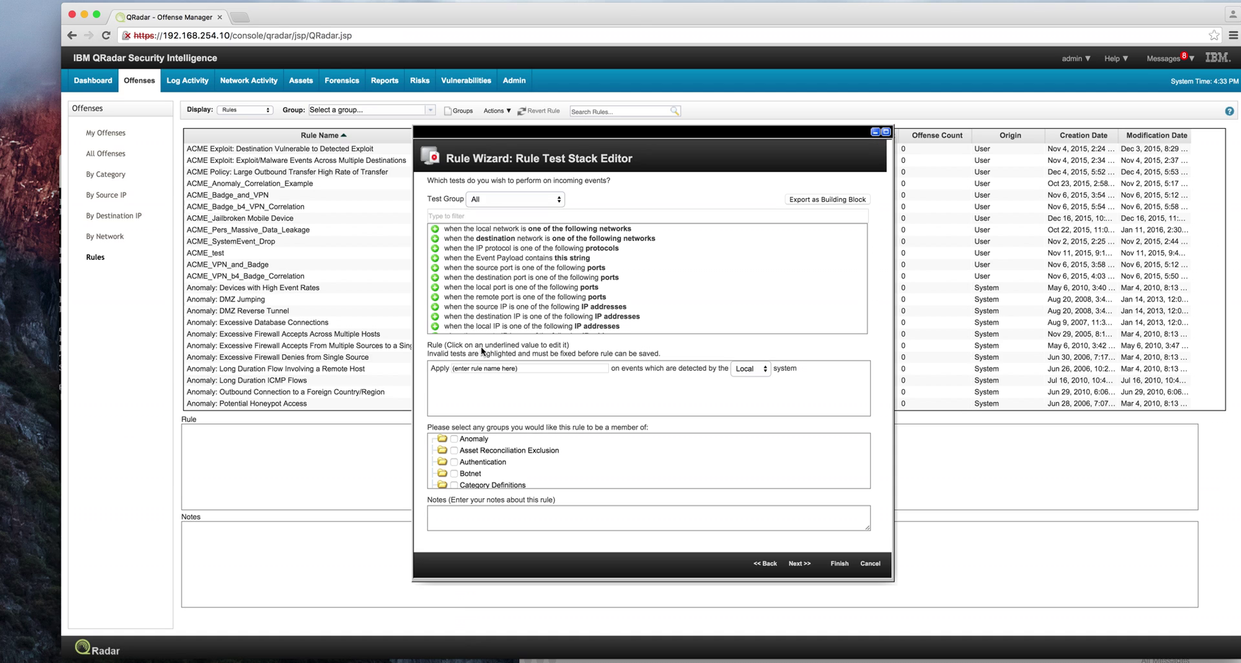
left_click(477, 367)
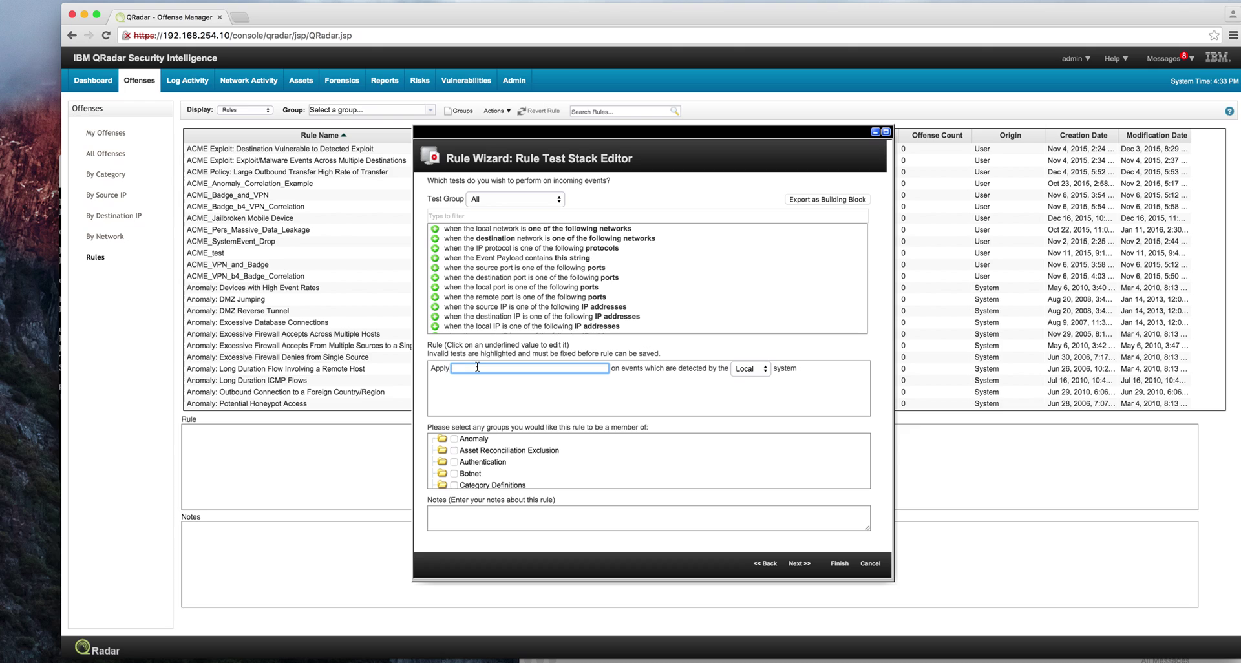
type("test")
left_click(480, 386)
- Add a condition to the rule matching source port 8080
left_click(436, 268)
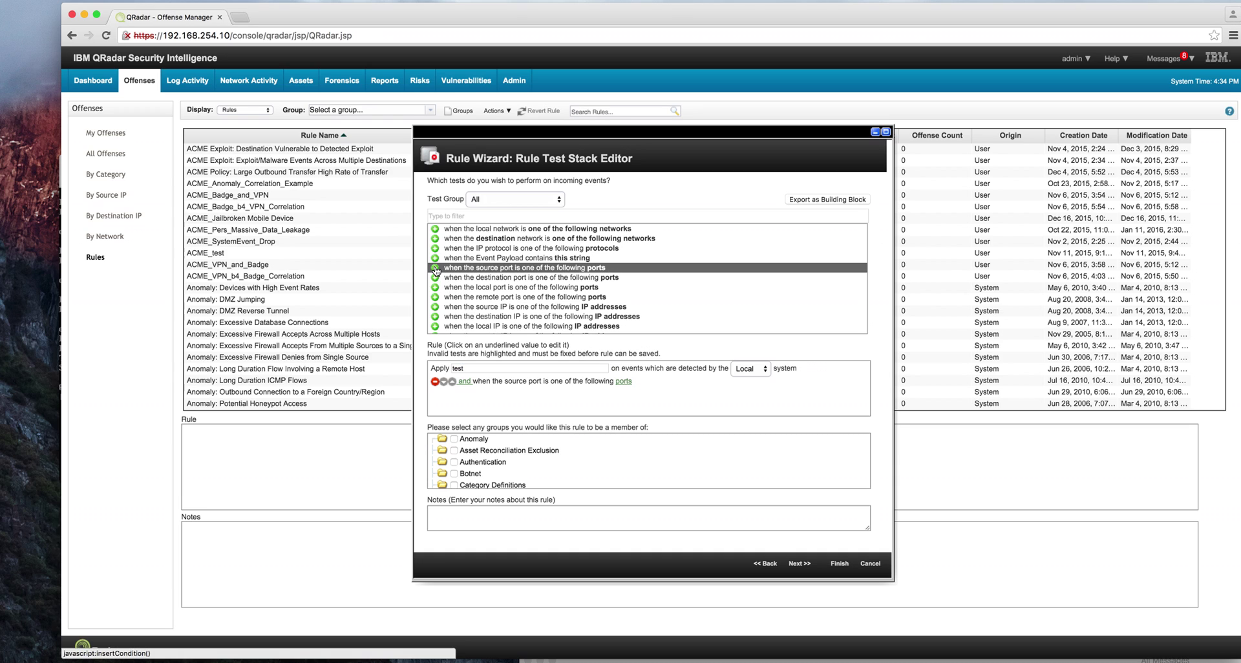
left_click(623, 382)
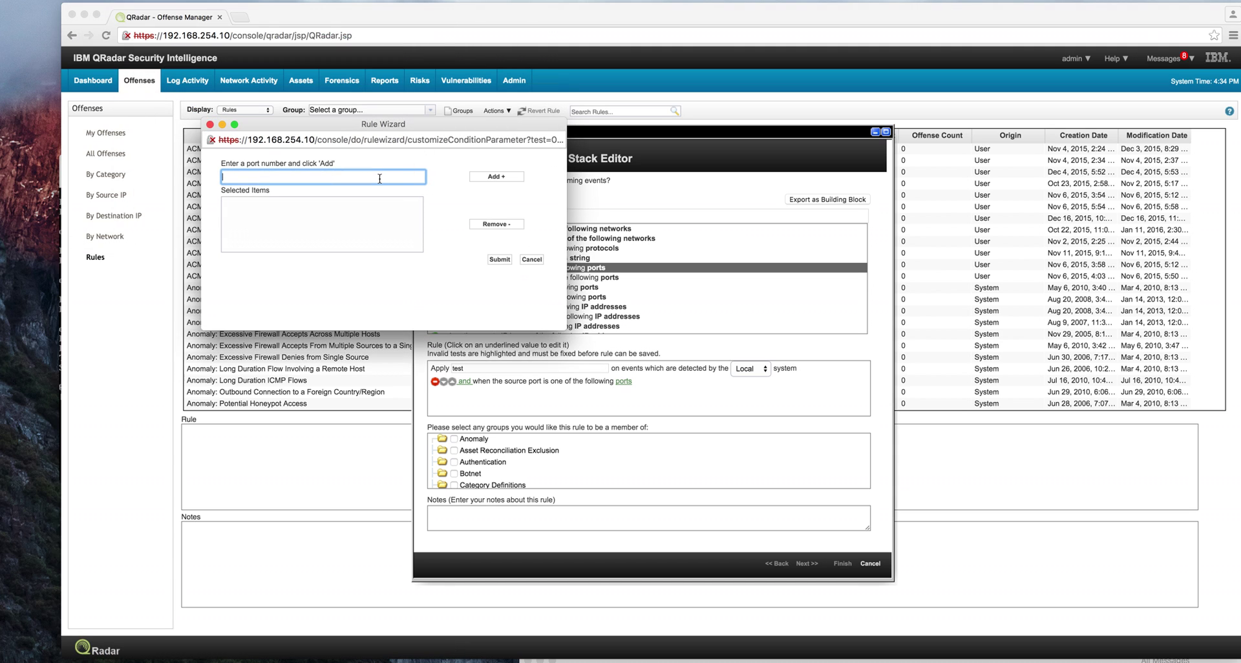
type("8080")
left_click(496, 177)
left_click(499, 261)
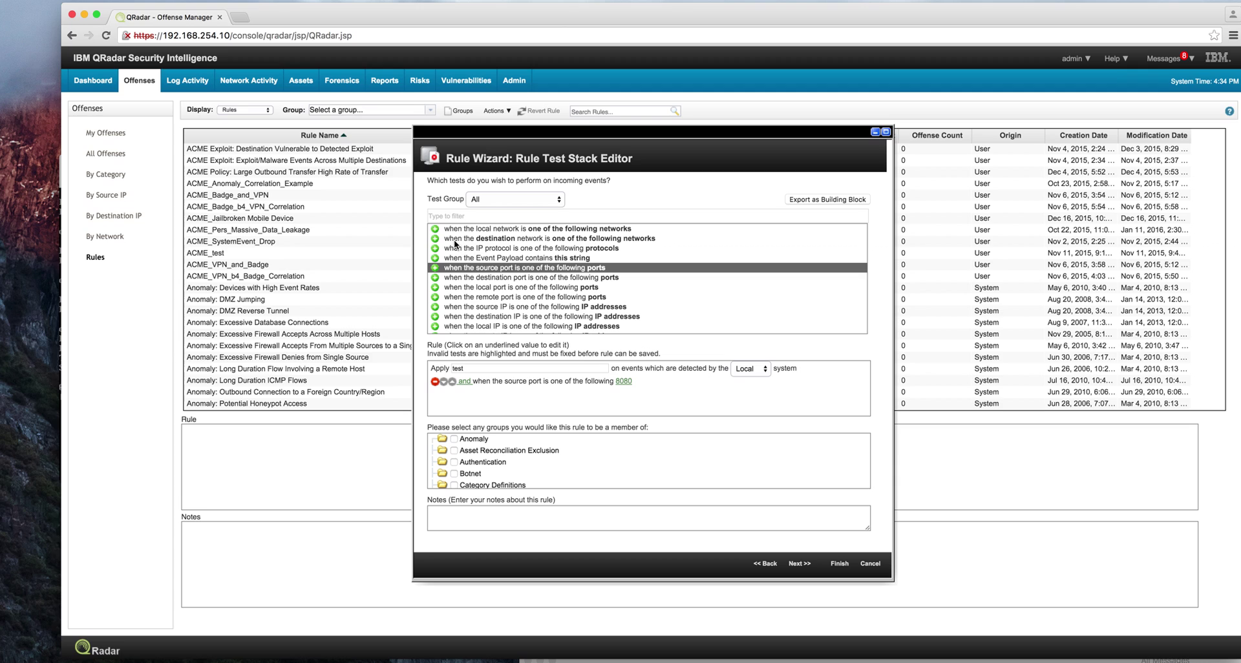
- Advance to the rule's response options and enable Execute Custom Action
left_click(799, 563)
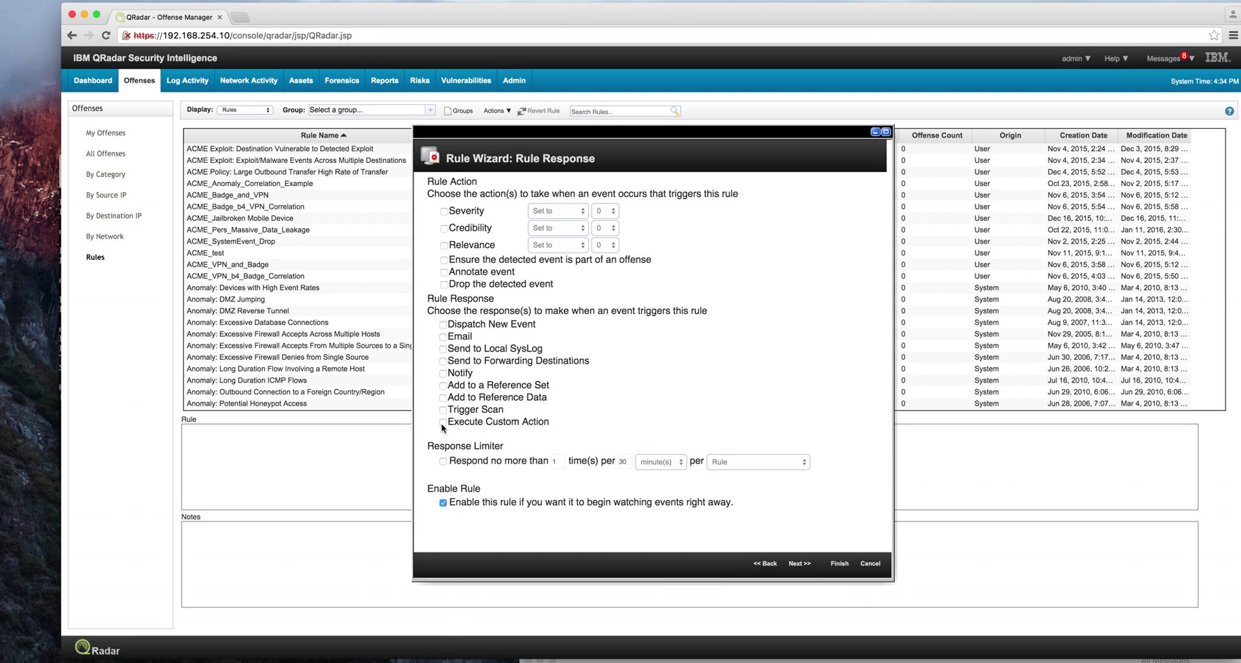
left_click(442, 422)
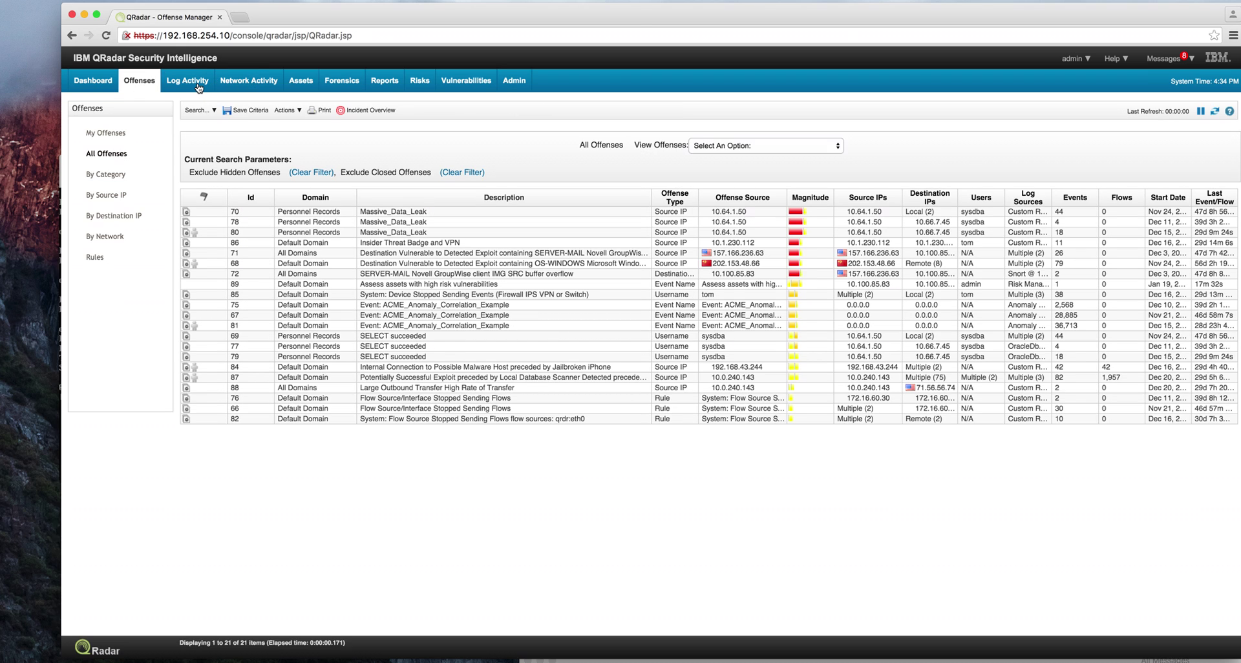
- Switch to Log Activity, start a new event search, then return to real-time streaming events
left_click(197, 83)
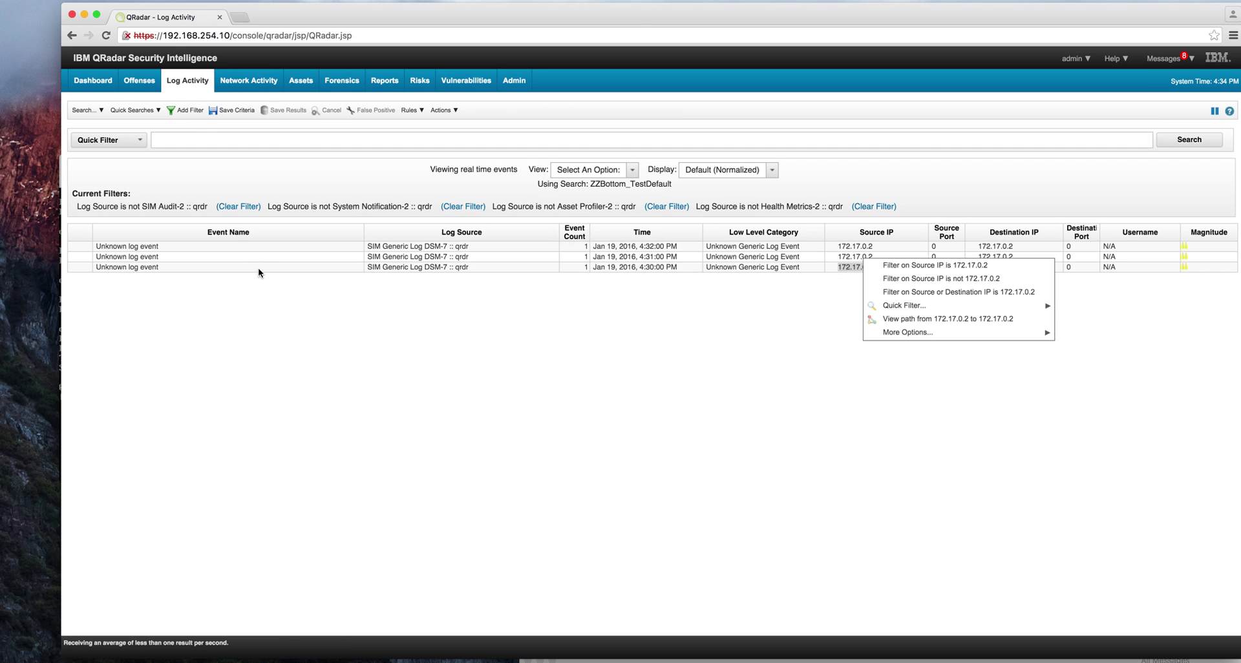
left_click(313, 361)
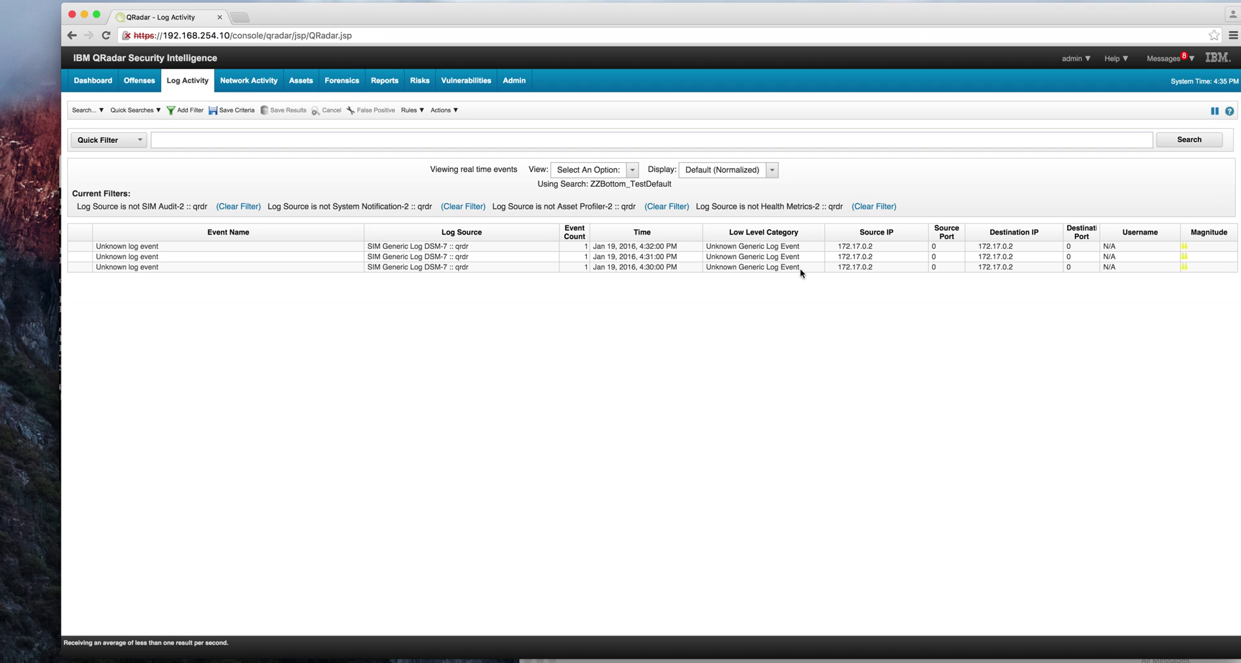
left_click(99, 111)
left_click(108, 130)
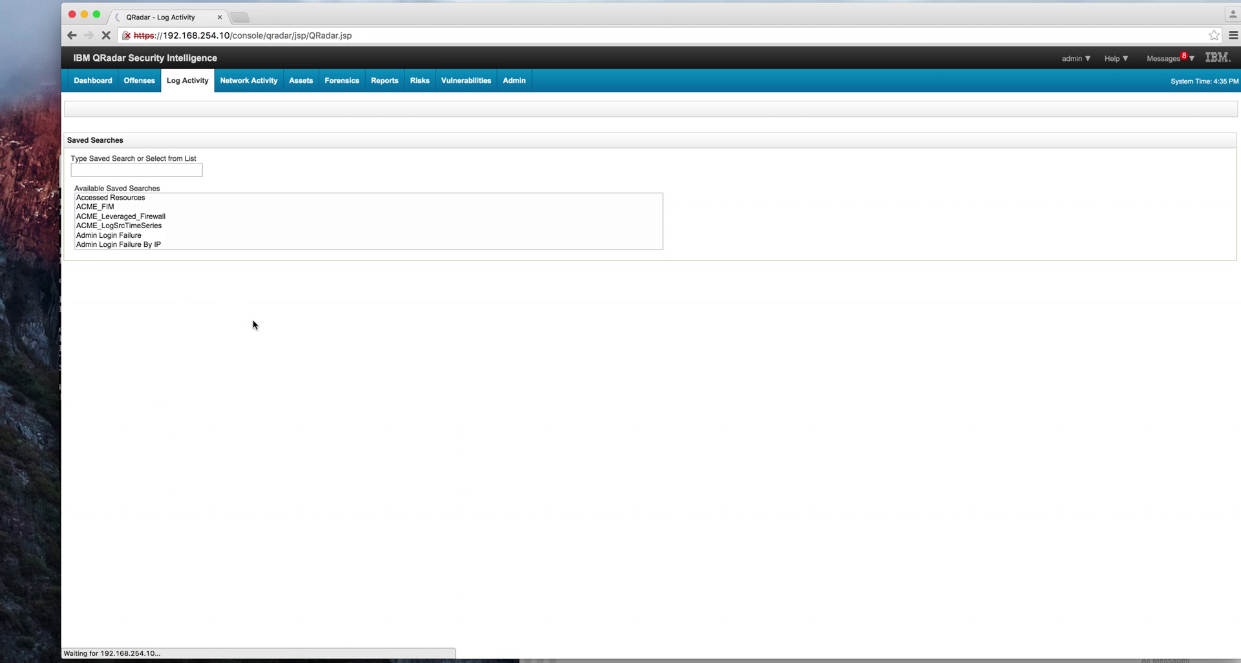
left_click(191, 83)
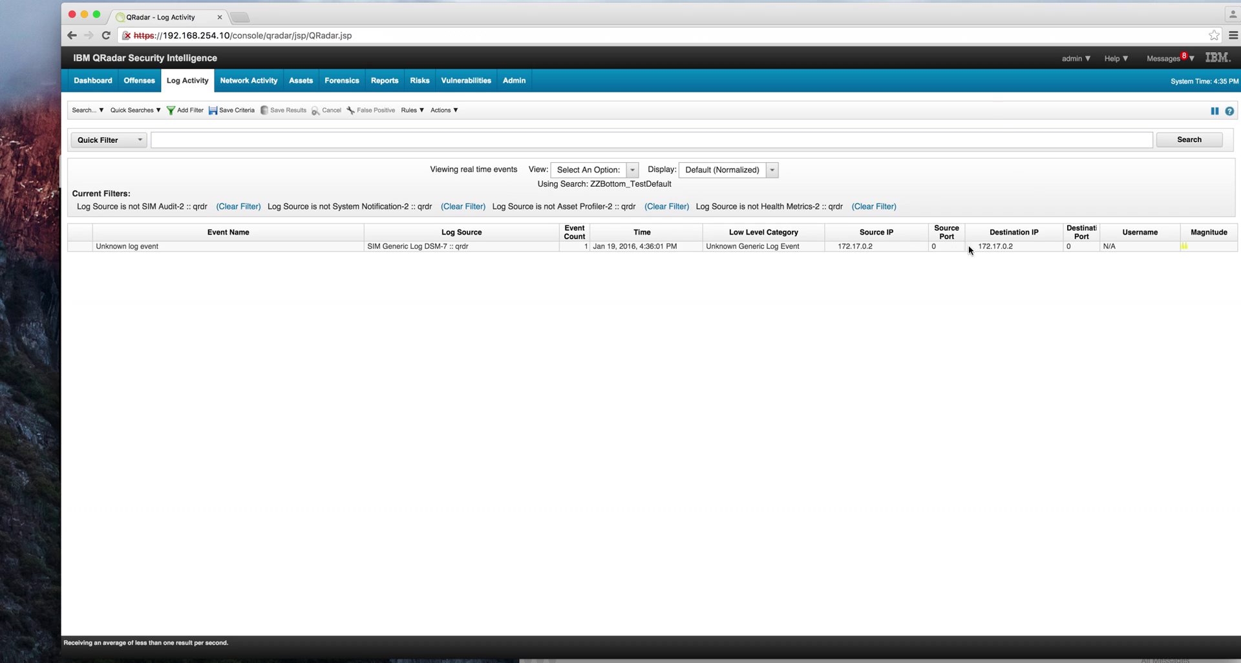
- Inspect filter options for source IP 172.17.0.2, then run the ACME_LogSrcTimeSeries quick search
right_click(886, 249)
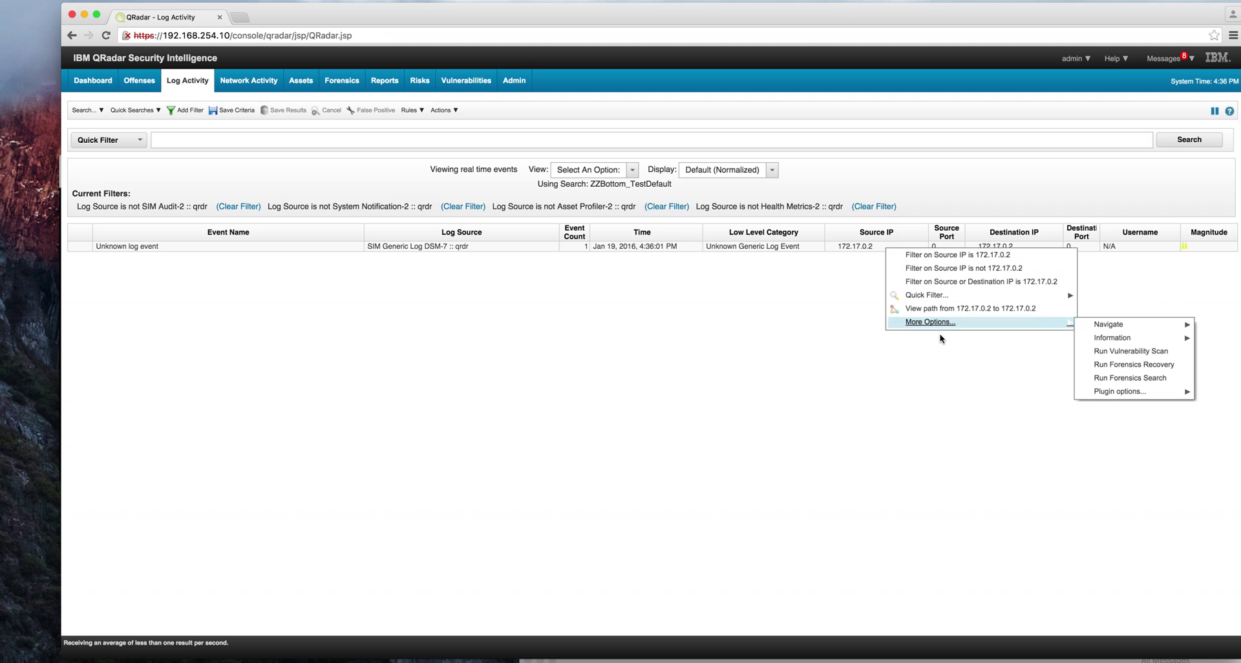
mouse_move(941, 296)
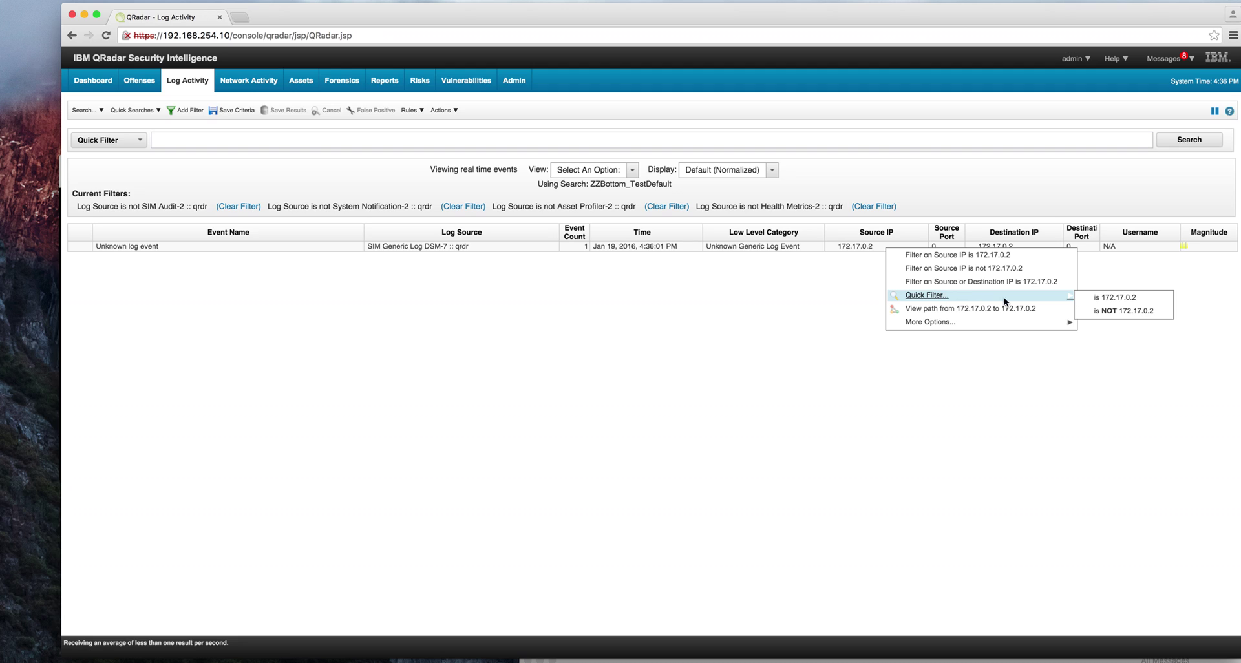
left_click(853, 377)
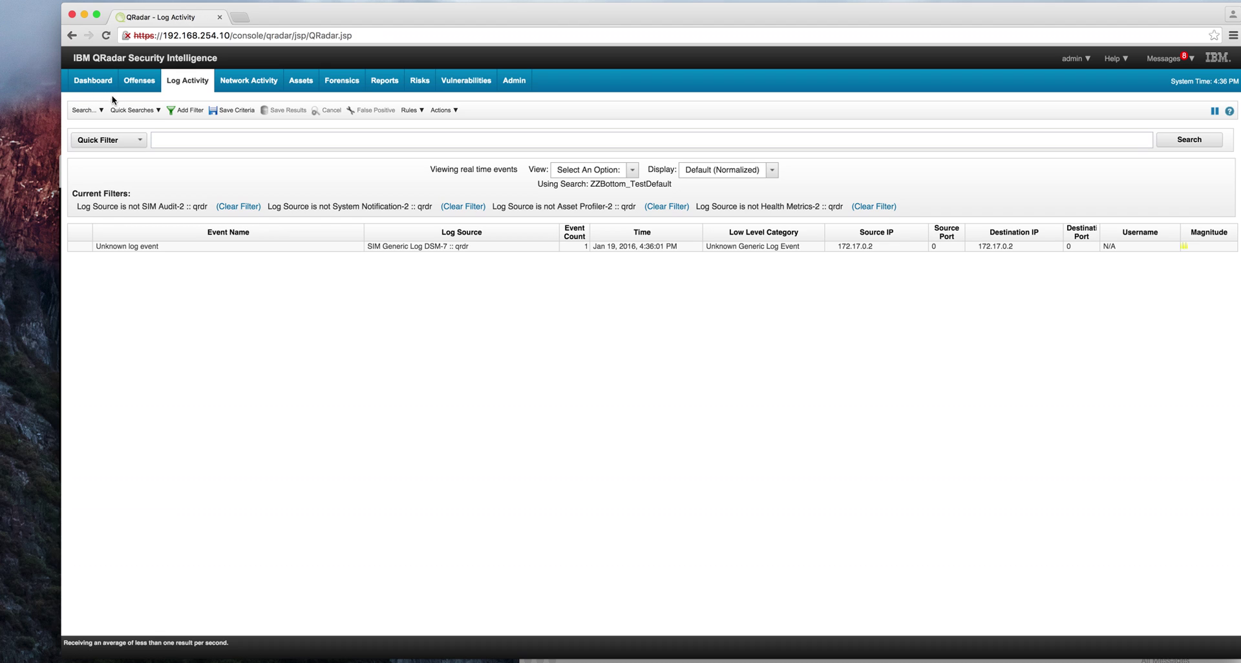
left_click(126, 111)
left_click(131, 147)
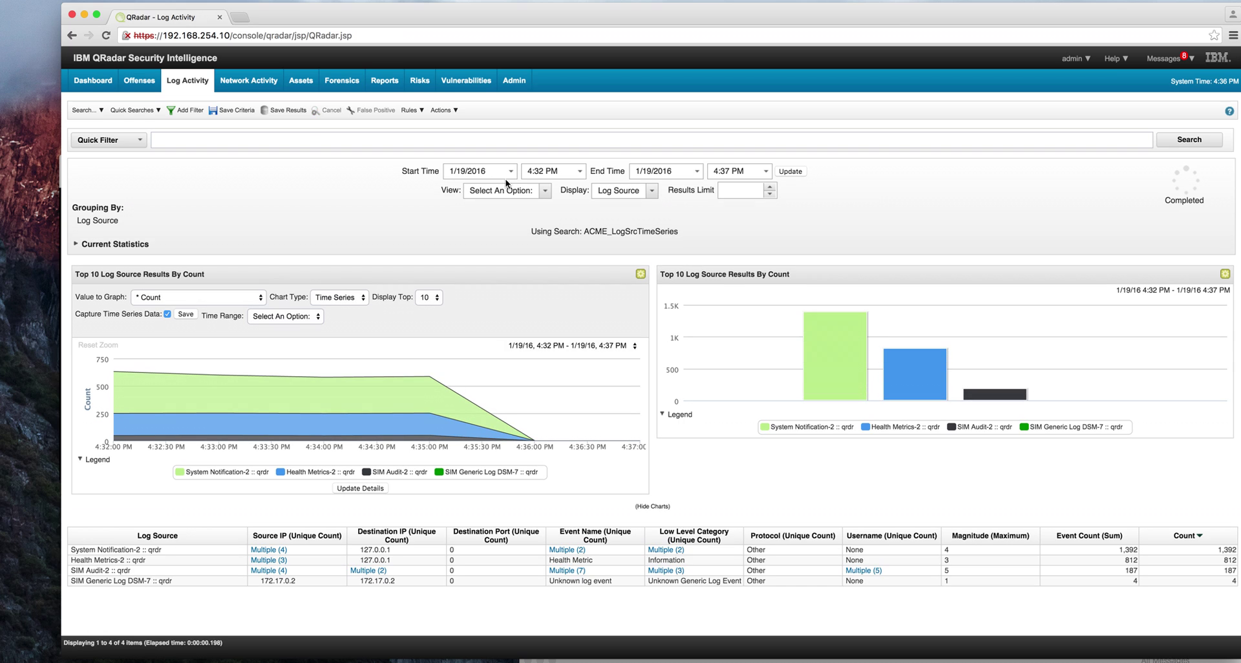
left_click(511, 172)
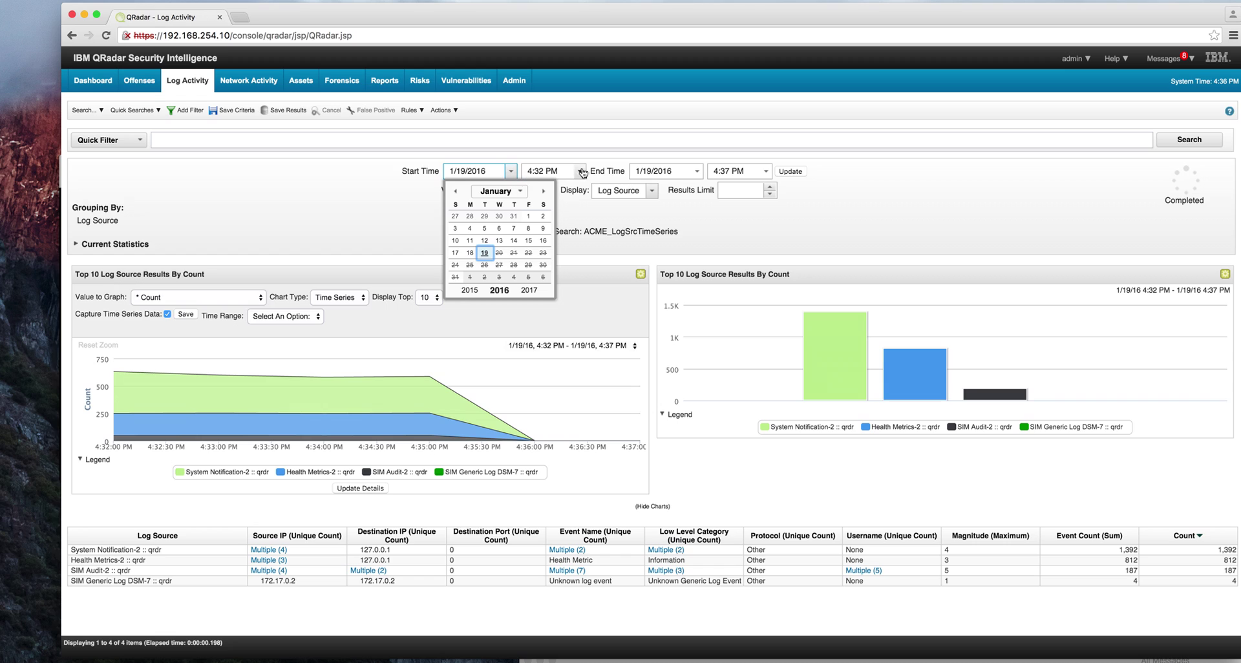
left_click(697, 172)
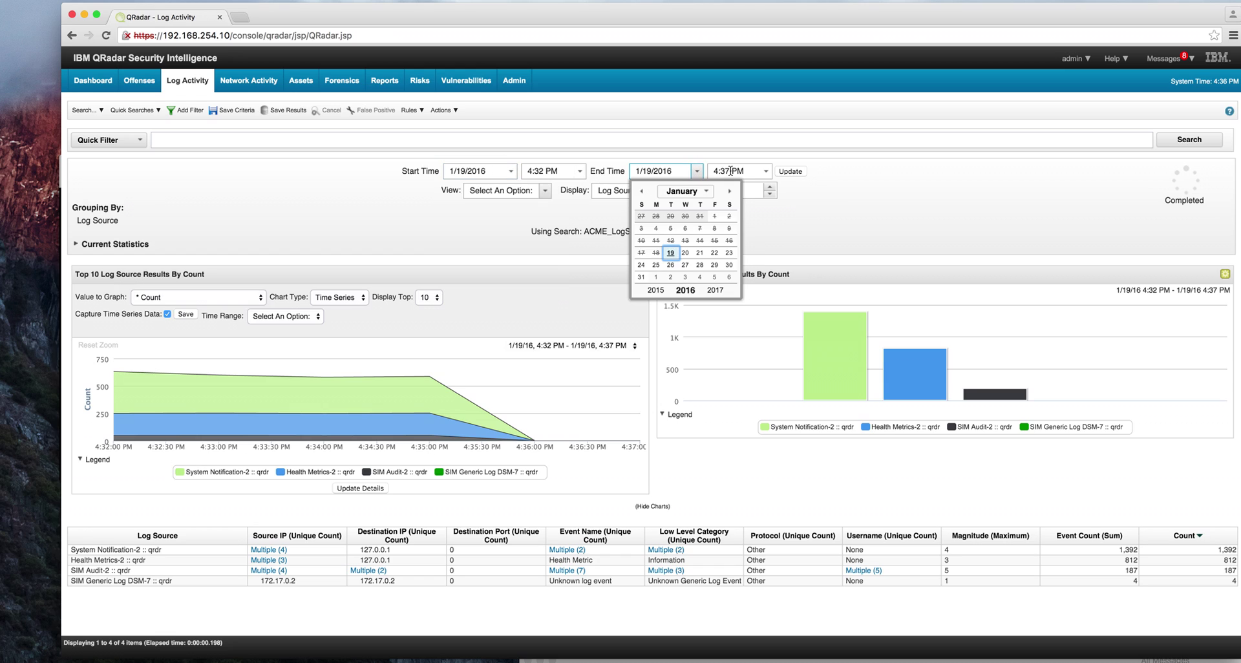
left_click(537, 217)
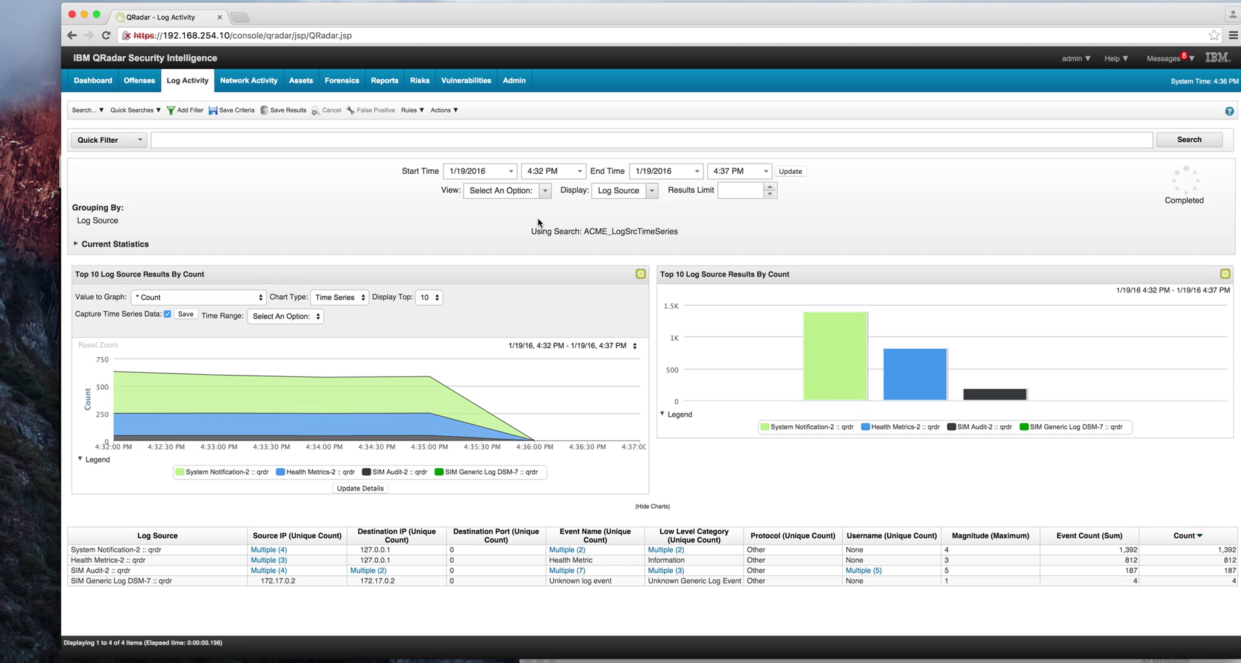
- Change the Quick Filter dropdown to Advanced Search and focus its query box
left_click(139, 141)
left_click(128, 157)
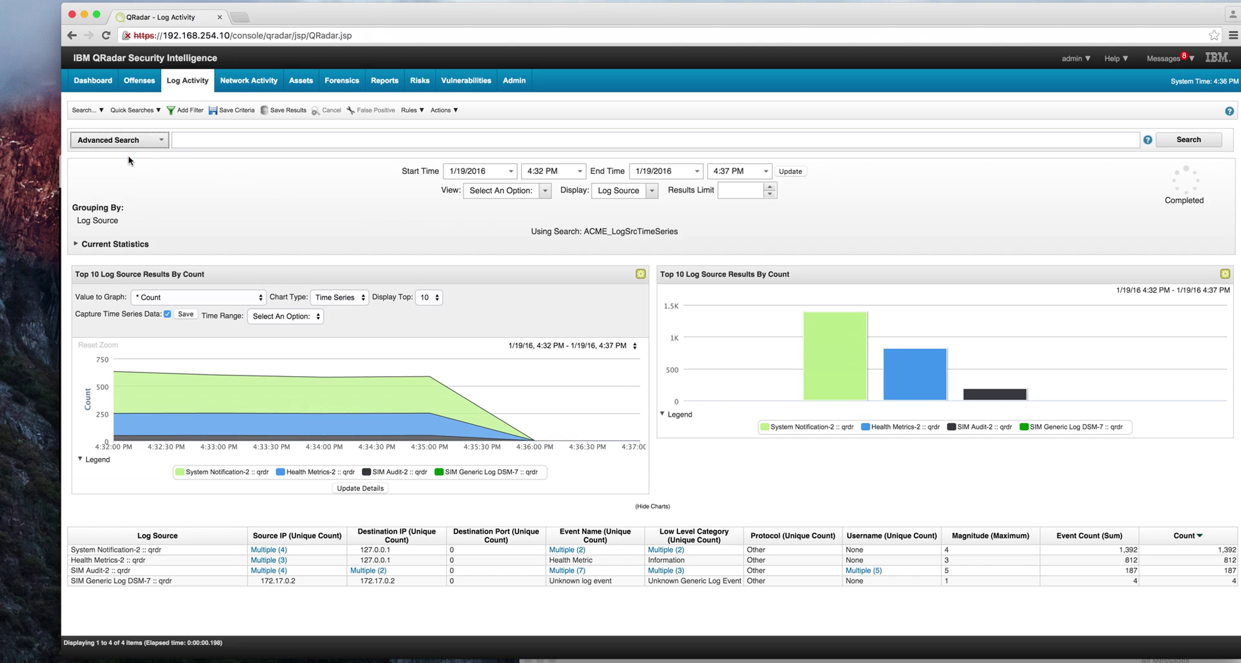
left_click(186, 142)
- Choose Historical Correlation from the Actions menu to view its empty profile list
left_click(441, 111)
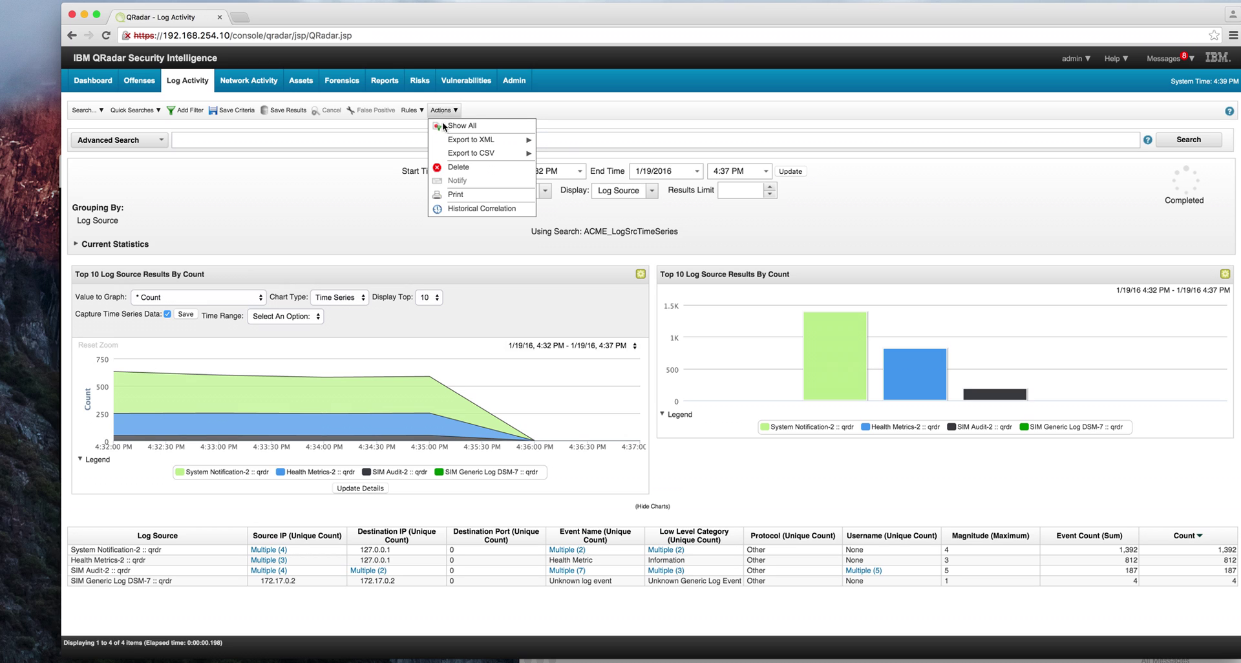
left_click(459, 208)
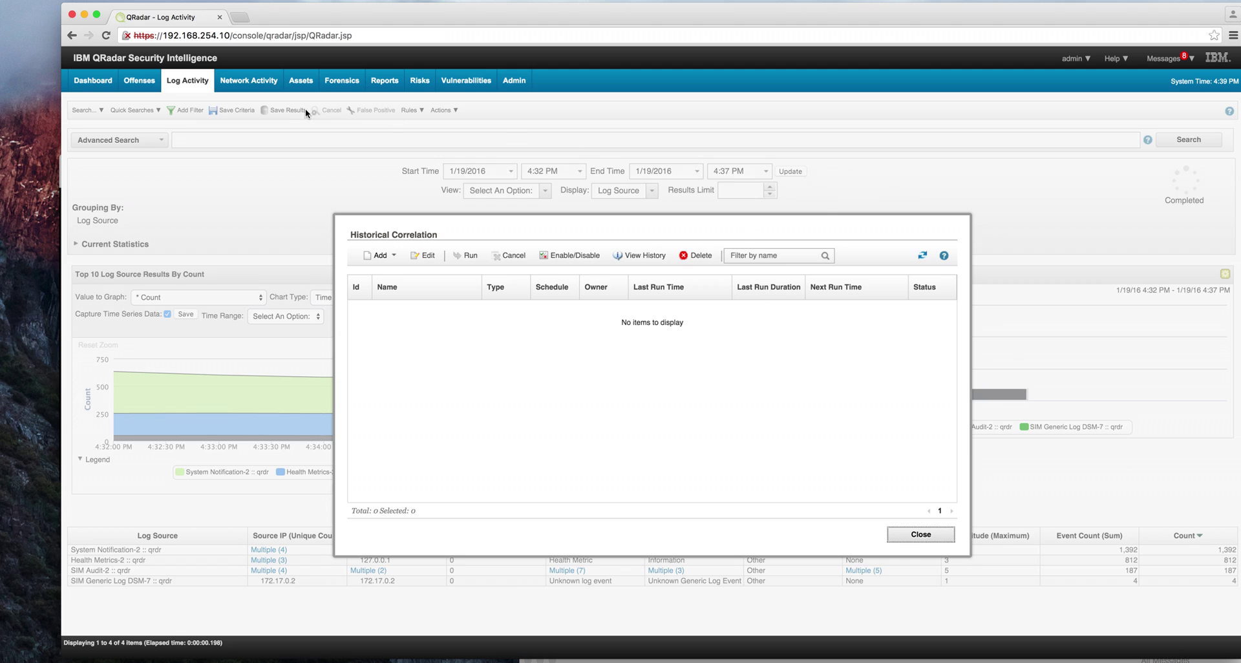
- Reload Log Activity and open the ZZBottom_TestDefault search in the search editor
left_click(184, 79)
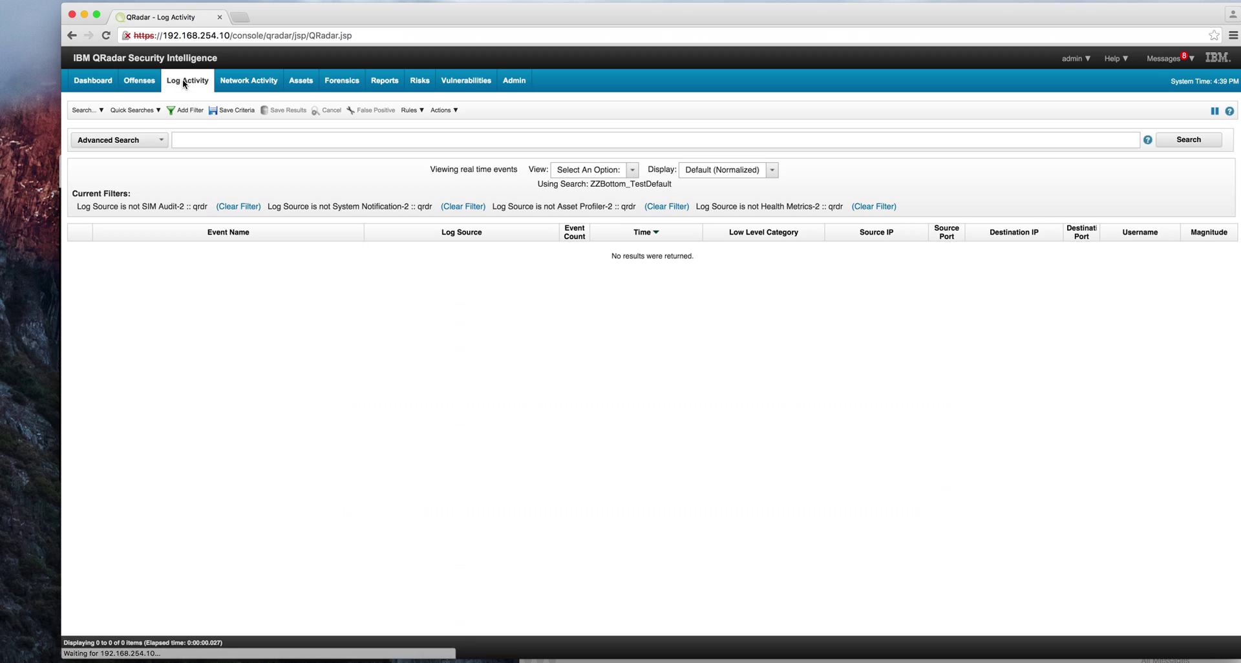
left_click(101, 111)
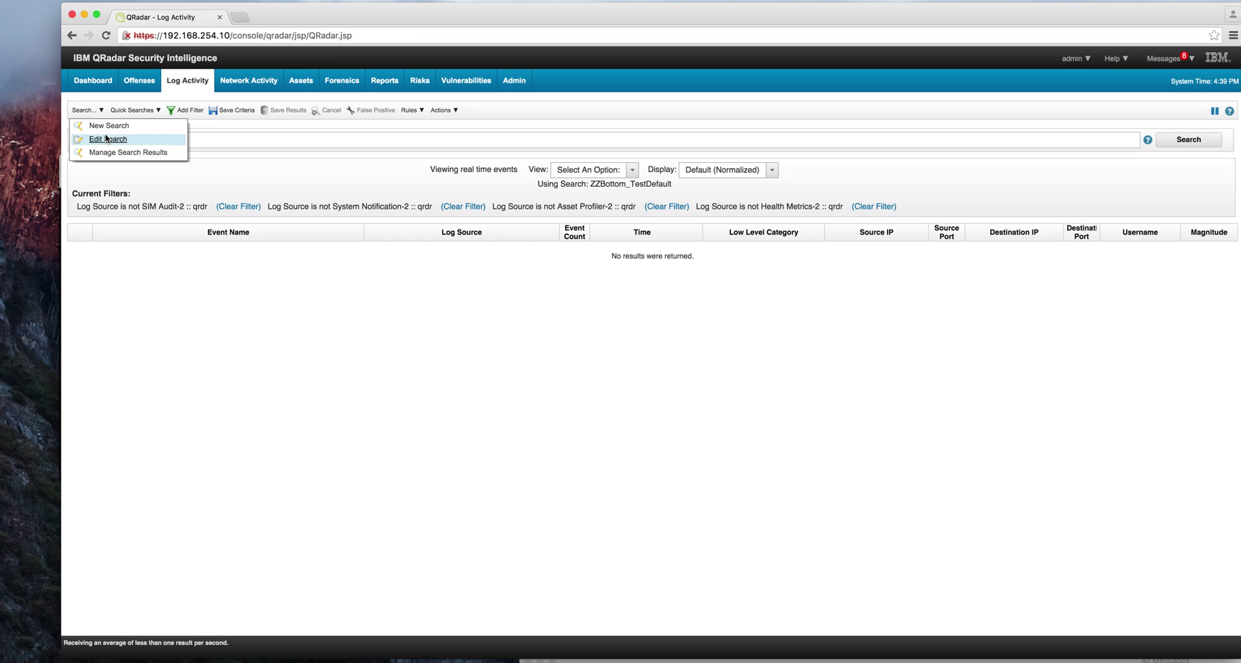
left_click(106, 138)
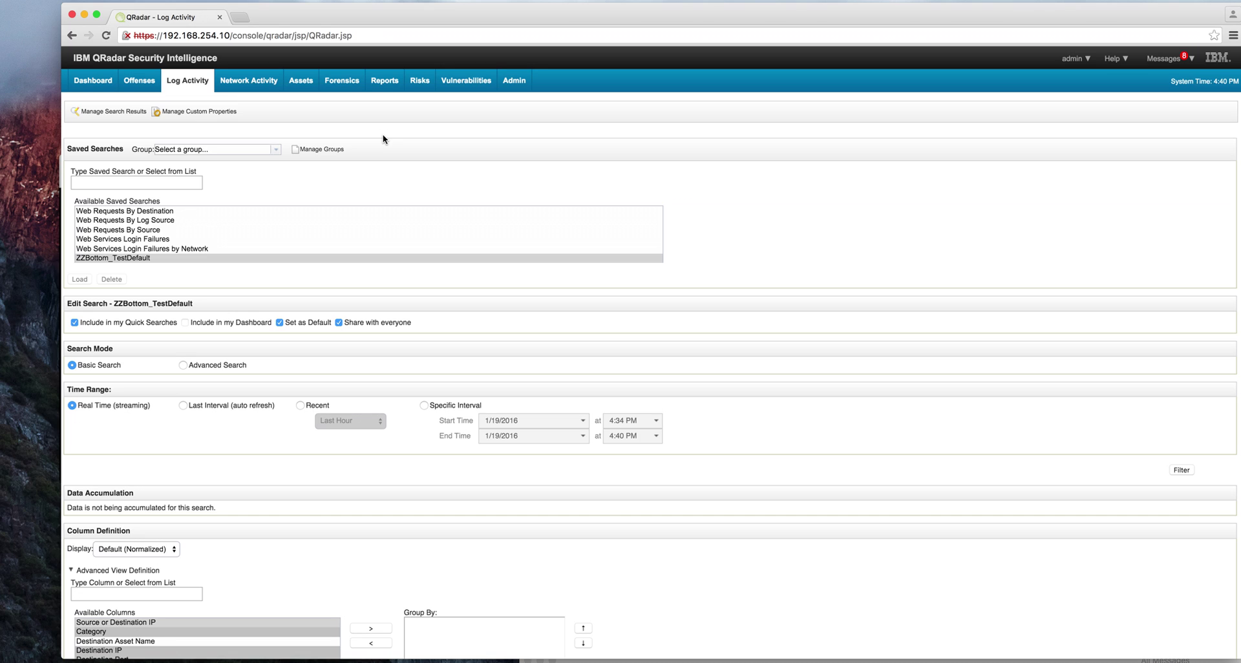
- In the Admin console, open Data Obfuscation Management and start adding a profile
left_click(514, 81)
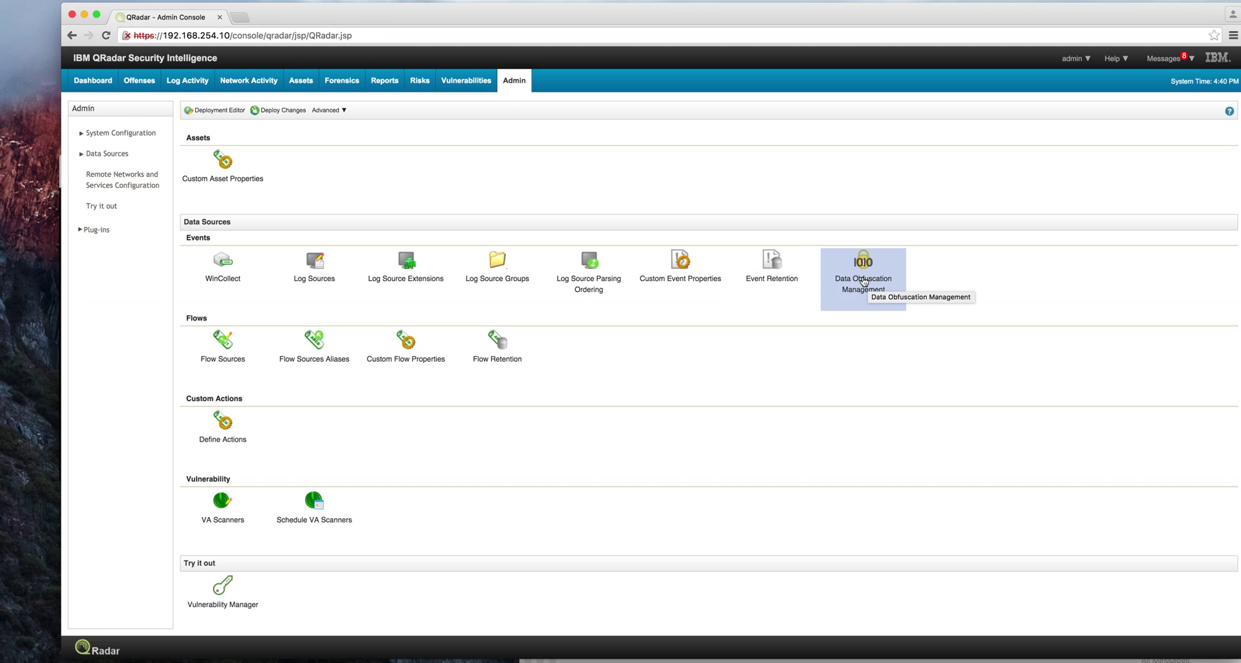
left_click(863, 279)
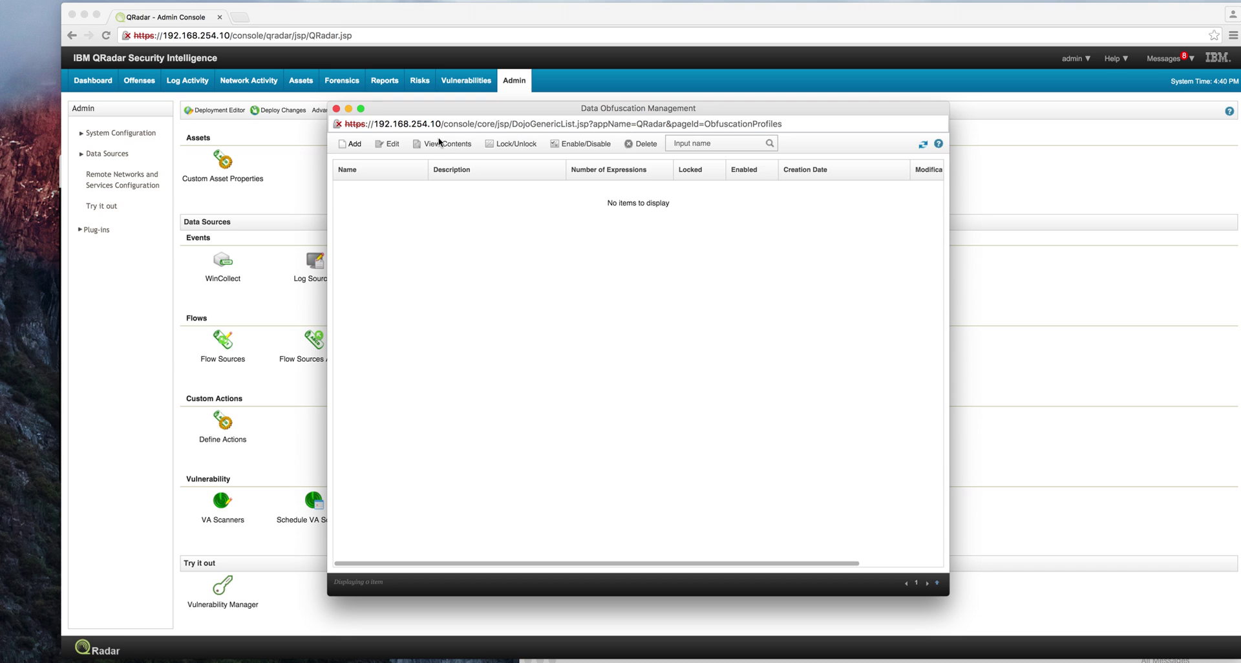
left_click(352, 144)
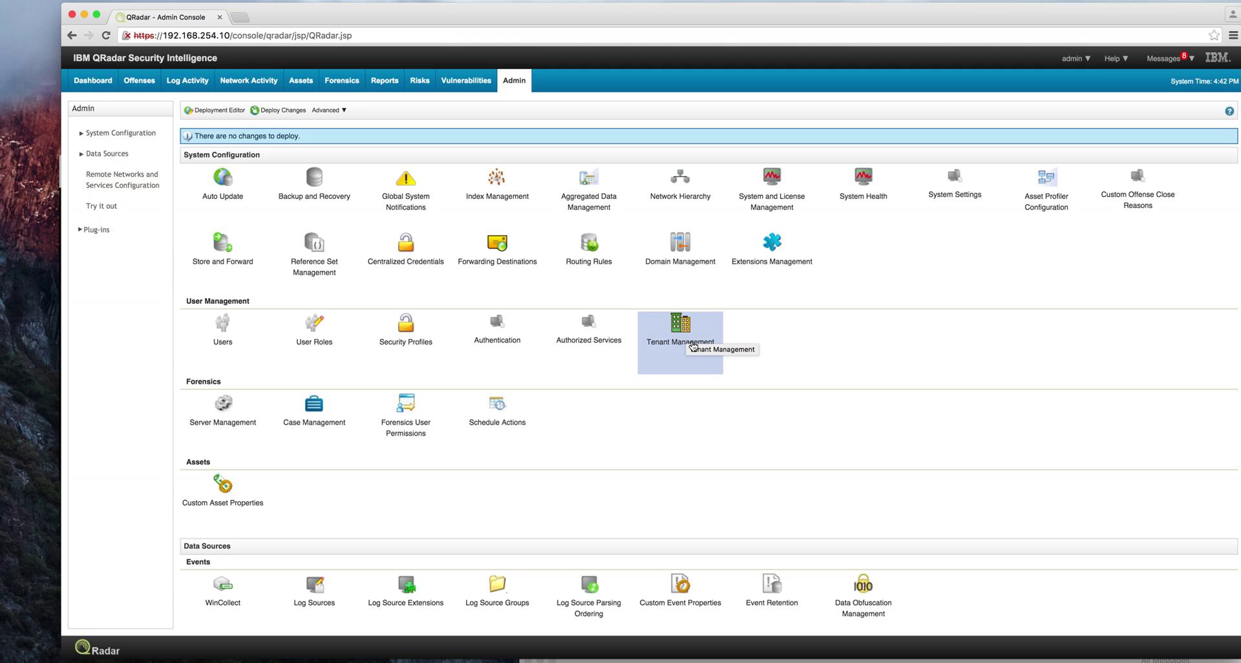
left_click(692, 346)
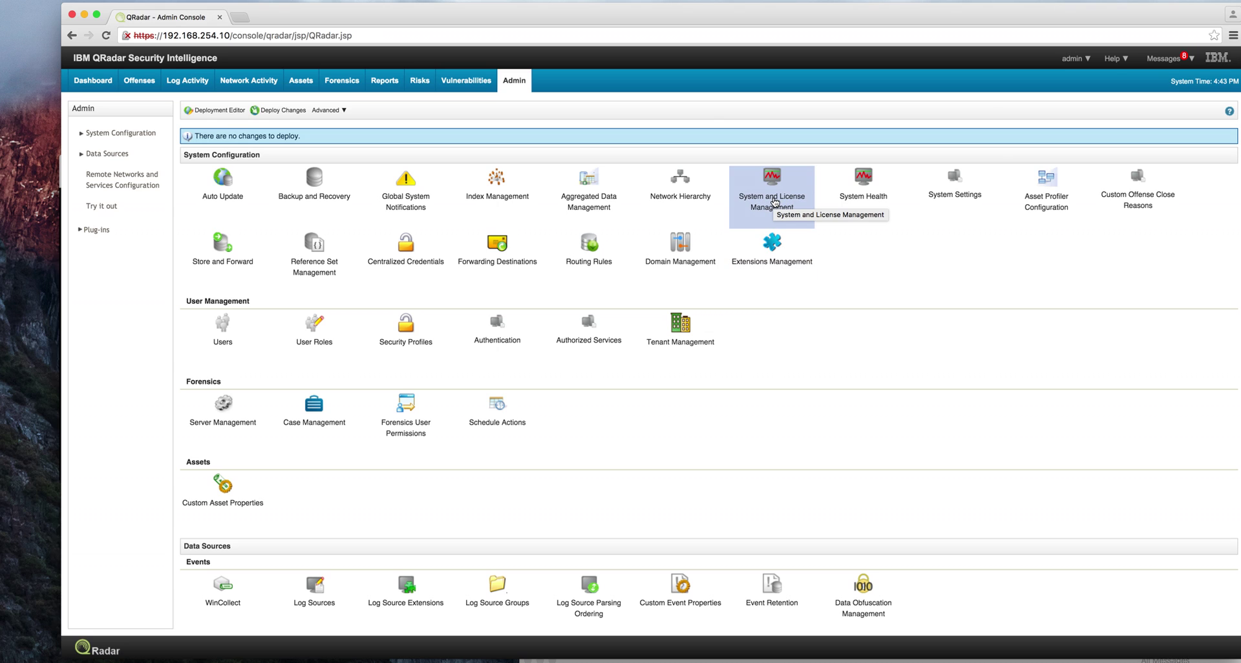
- Open System and License Management, centre it, and browse its Deployment Actions and Actions menus
left_click(773, 203)
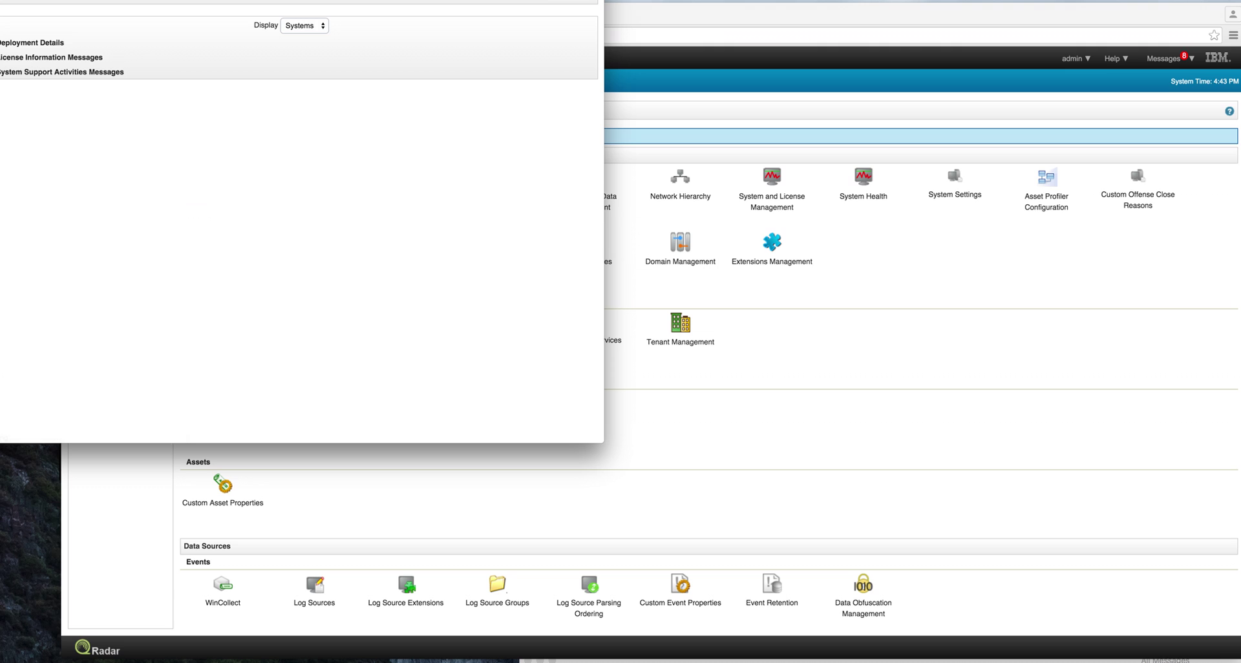
left_click_drag(383, 0, 740, 159)
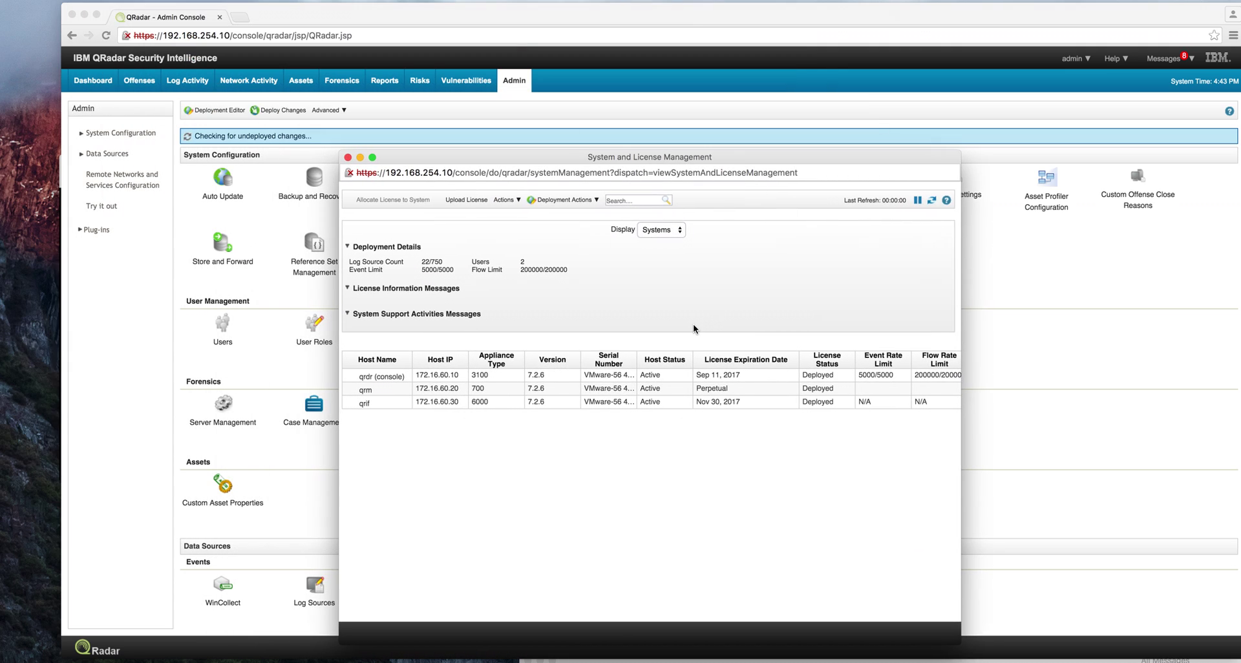
left_click(548, 200)
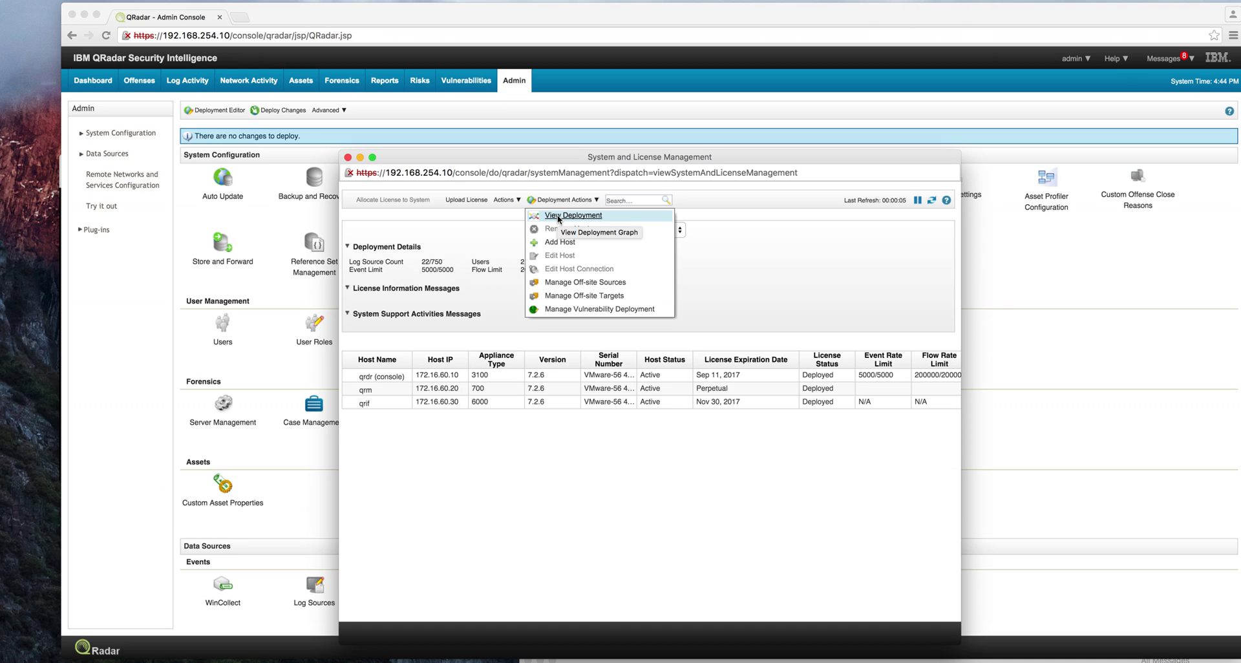
left_click(503, 201)
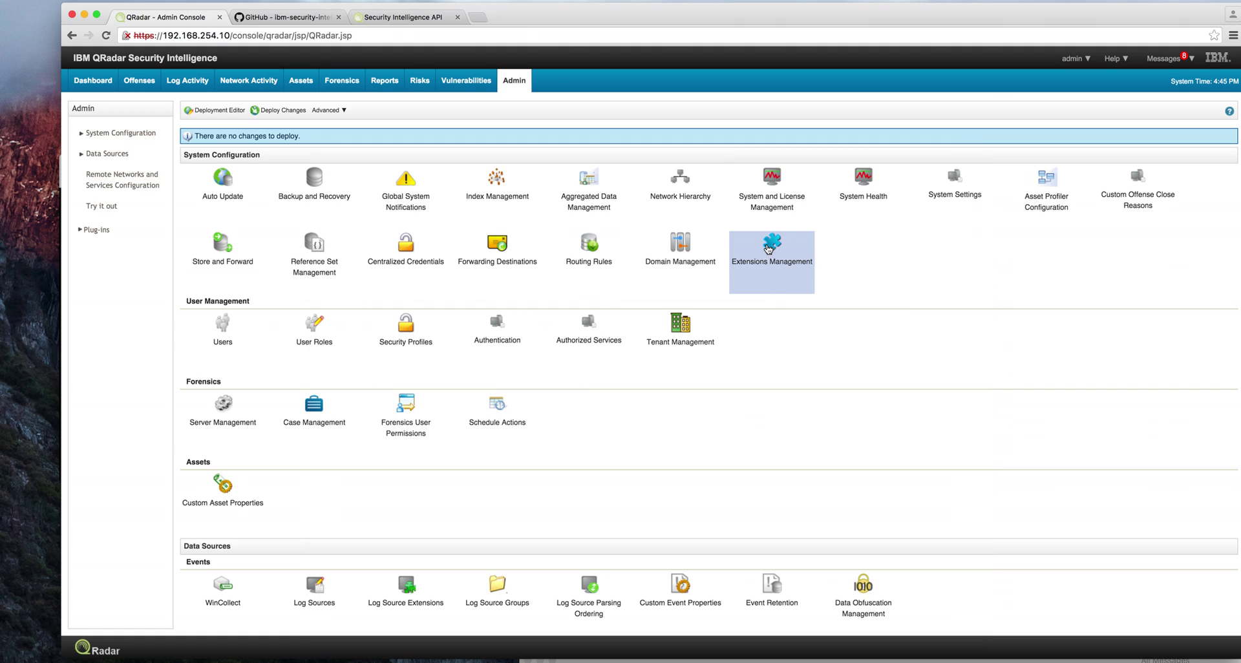
left_click(770, 244)
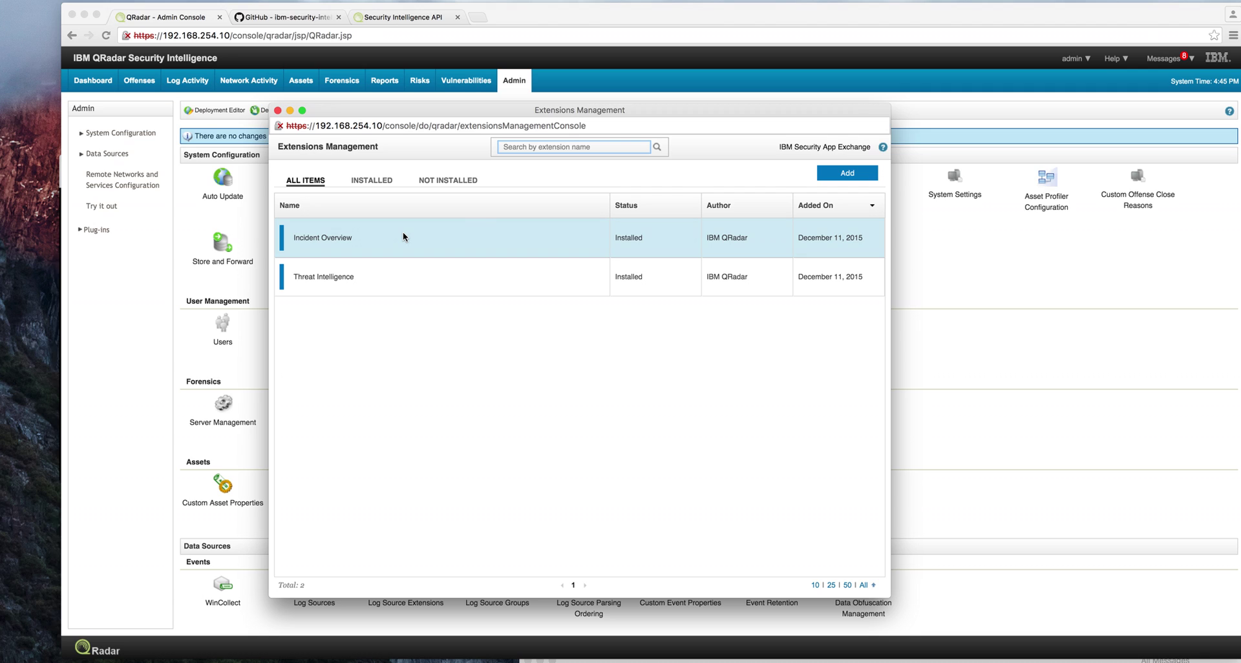
left_click(277, 111)
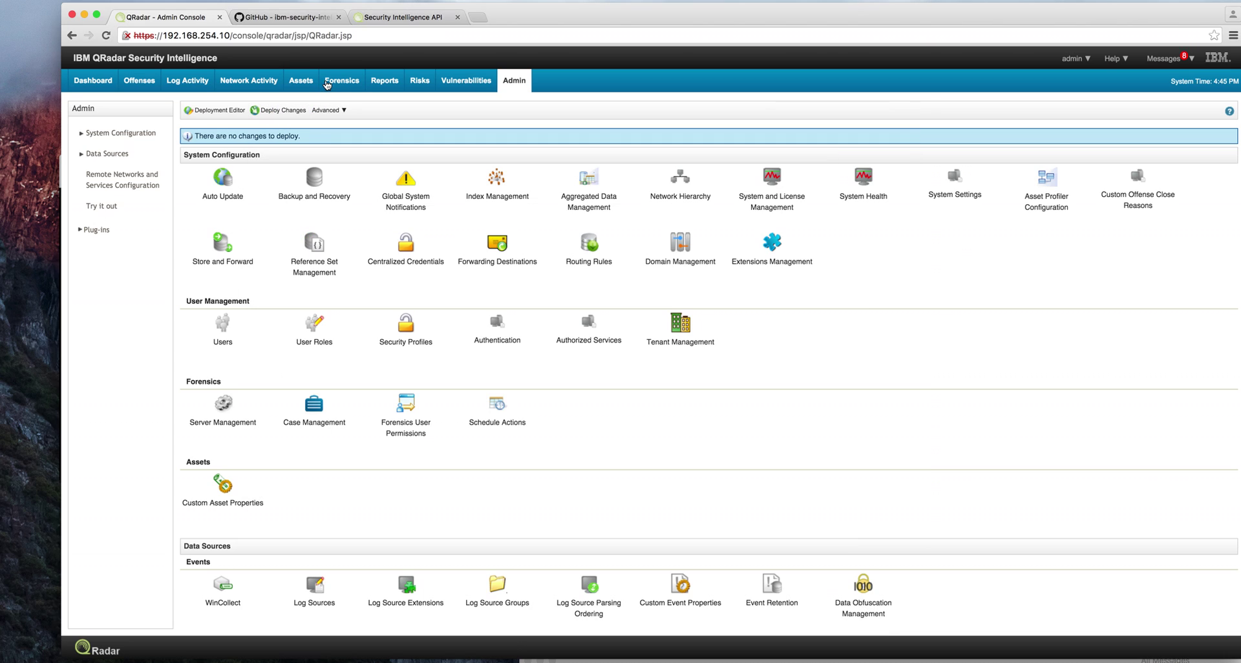
- Browse the /gui_app_framework API tree to the GET /applications/{application_id} endpoint docs
left_click(389, 18)
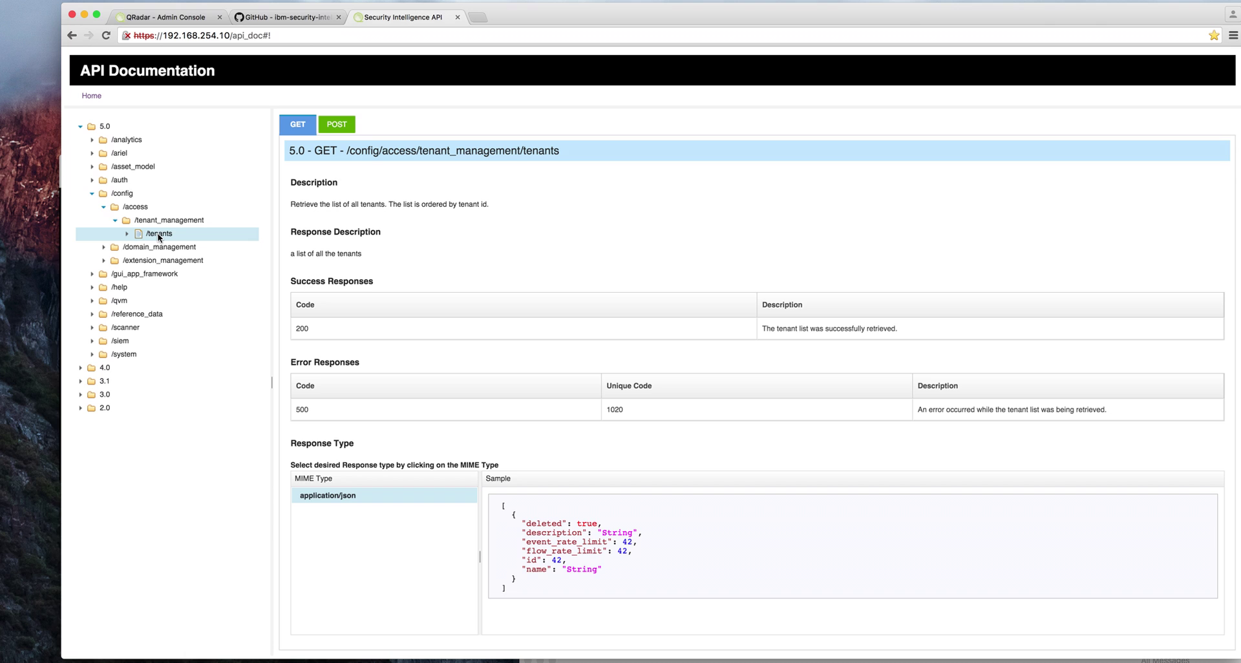
left_click(144, 274)
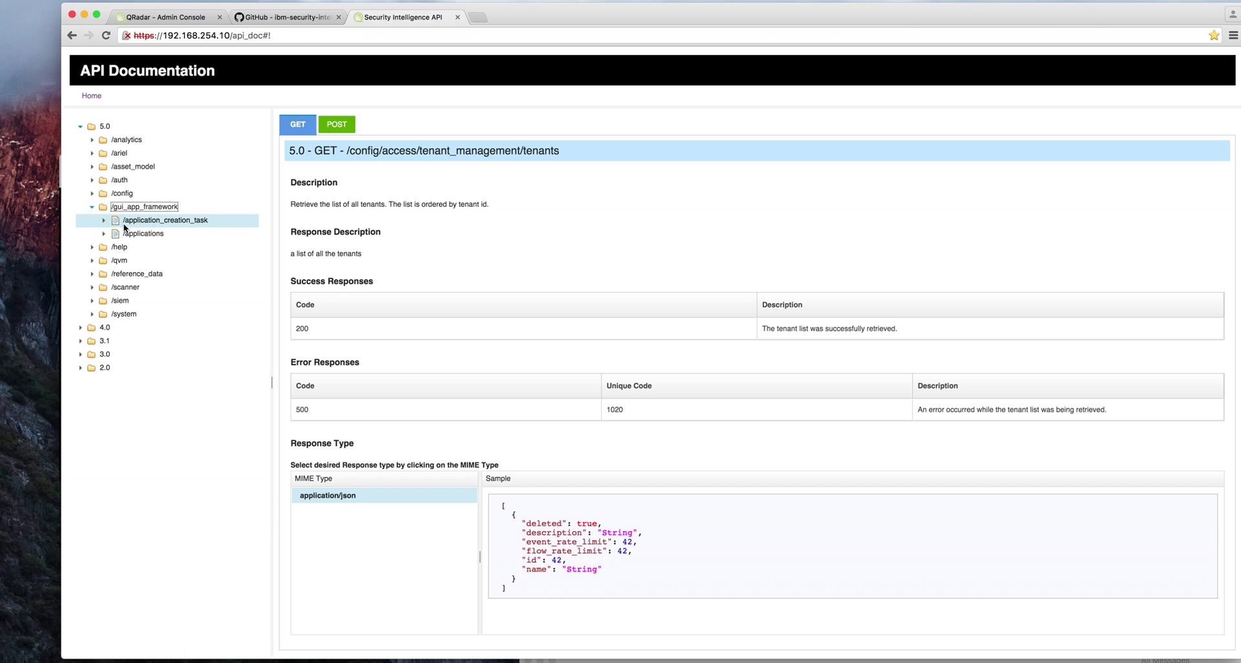
left_click(104, 220)
left_click(148, 234)
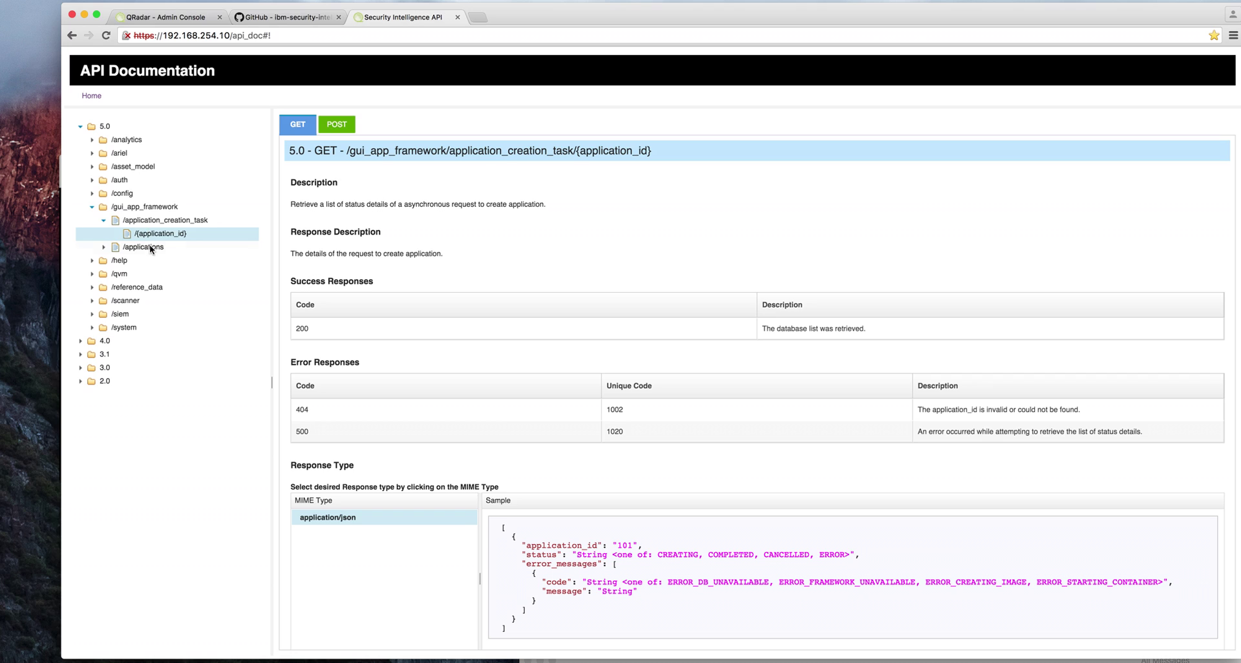
left_click(104, 249)
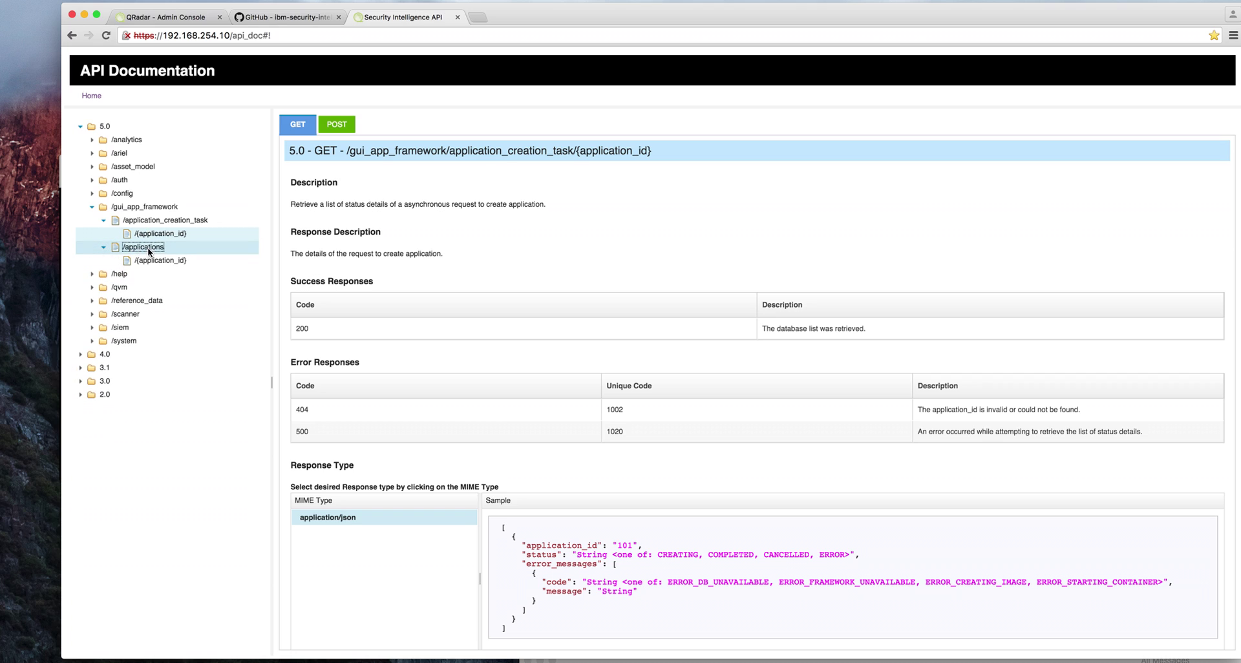
left_click(169, 258)
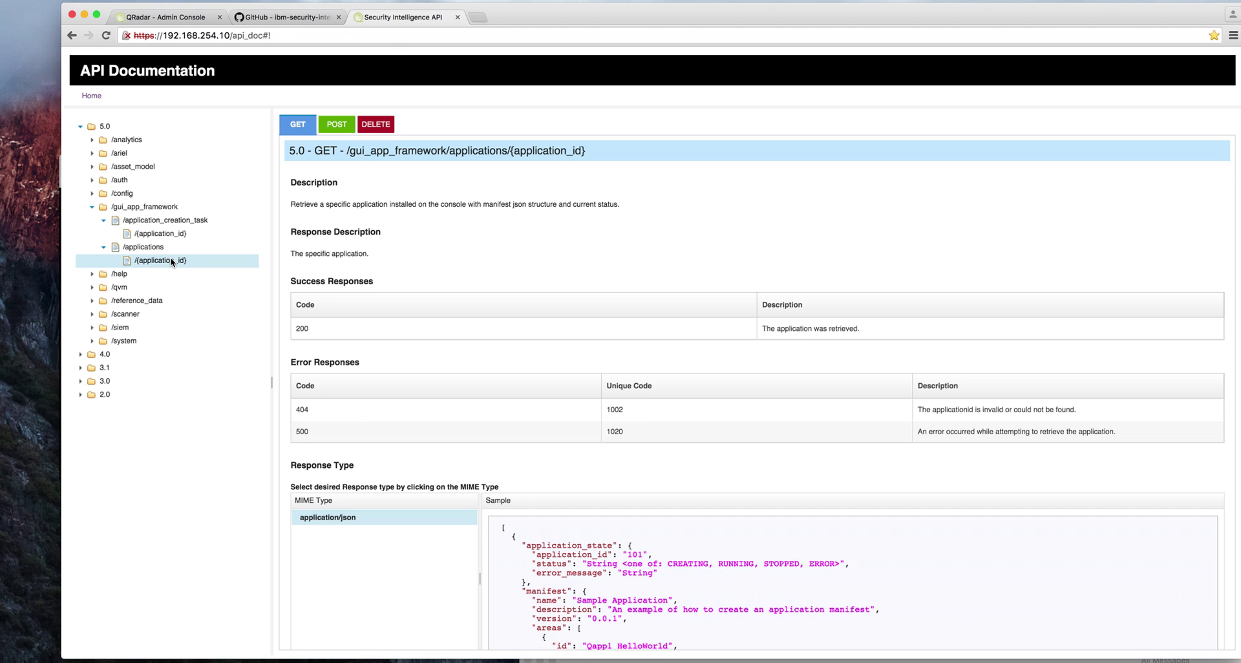
- Switch to the GitHub ibm-security-intelligence/api-samples repository tab and reposition the browser window
left_click(277, 24)
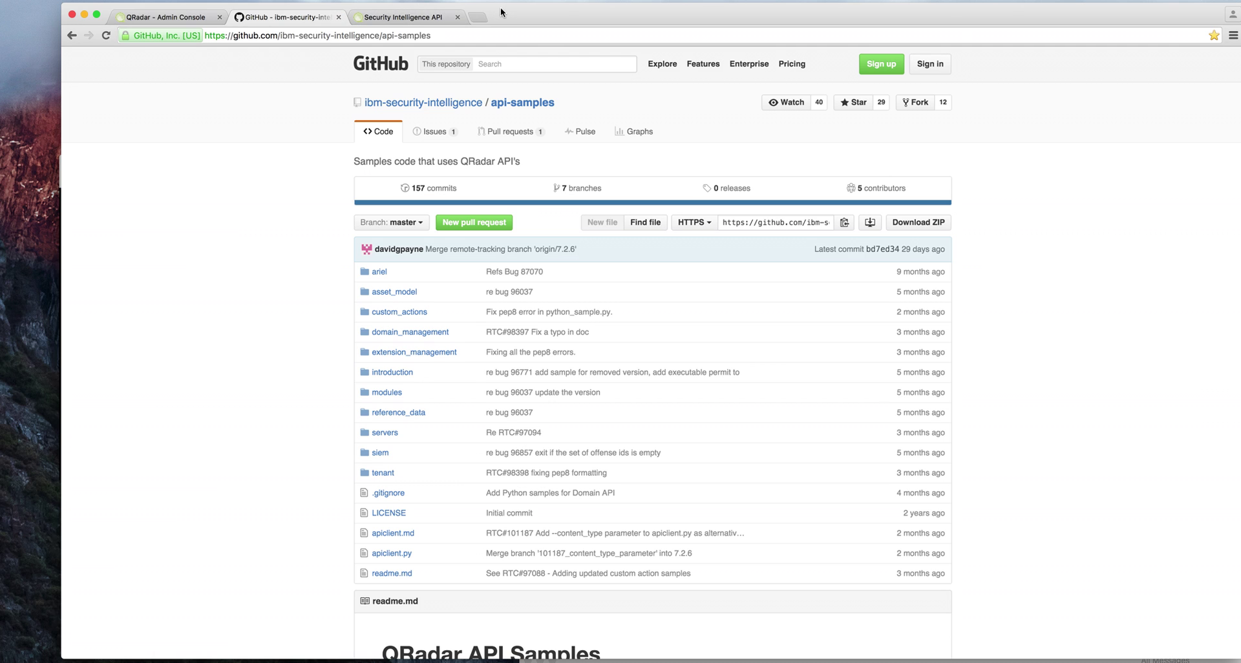
left_click_drag(502, 12, 553, 141)
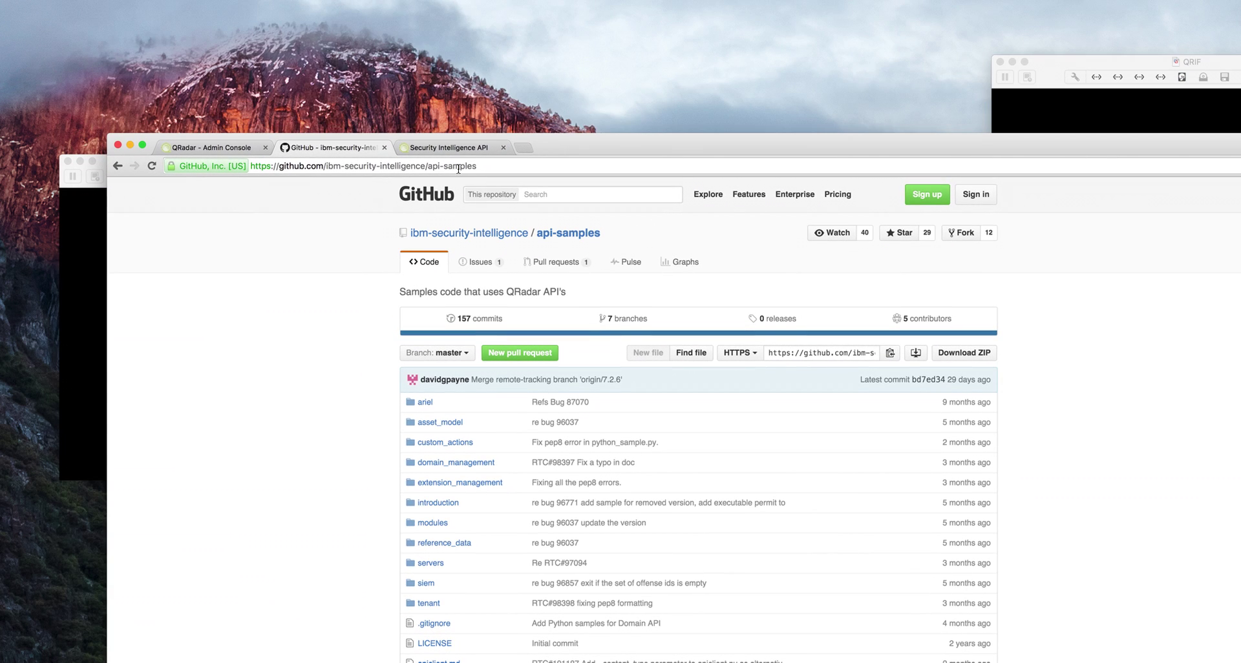